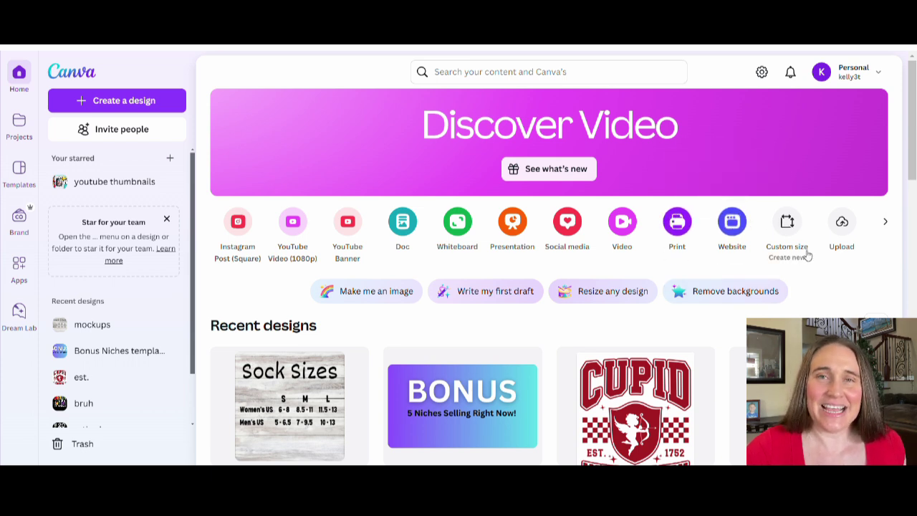
Create a 4500 × 5400 px design and give its page a solid black background
click(788, 224)
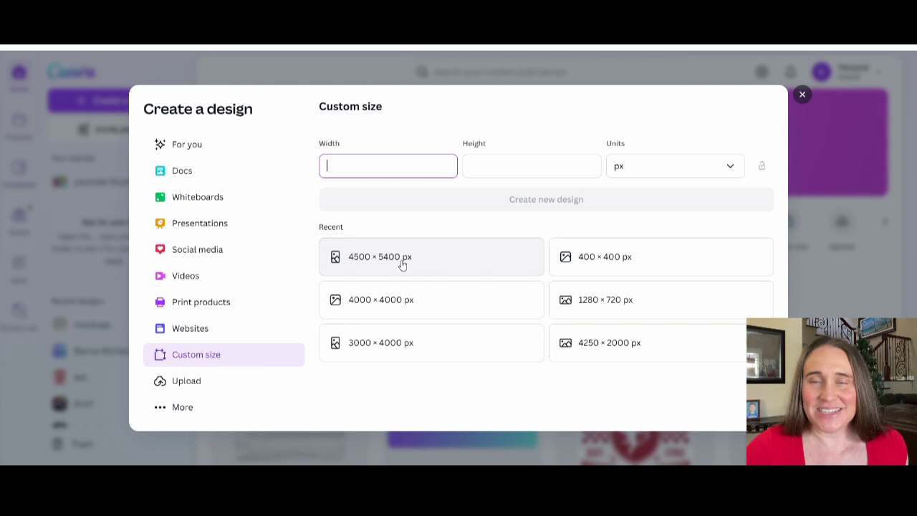
click(402, 264)
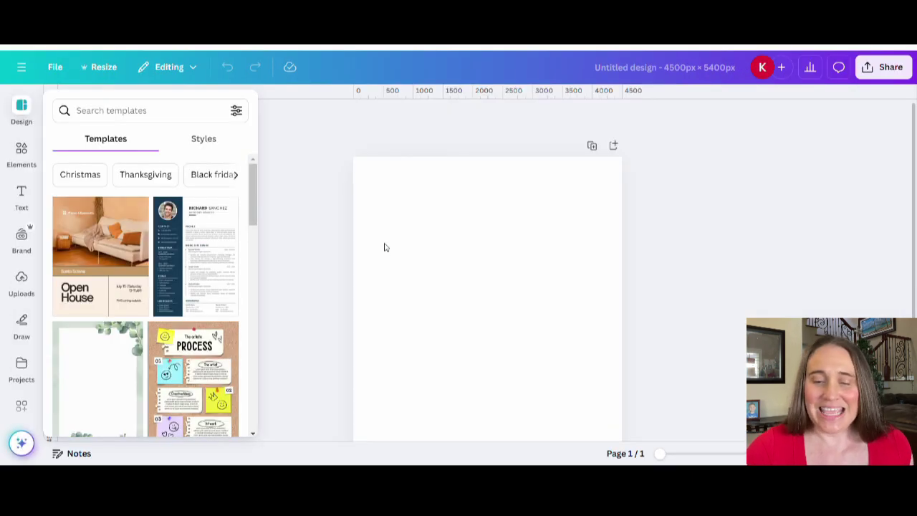
click(412, 213)
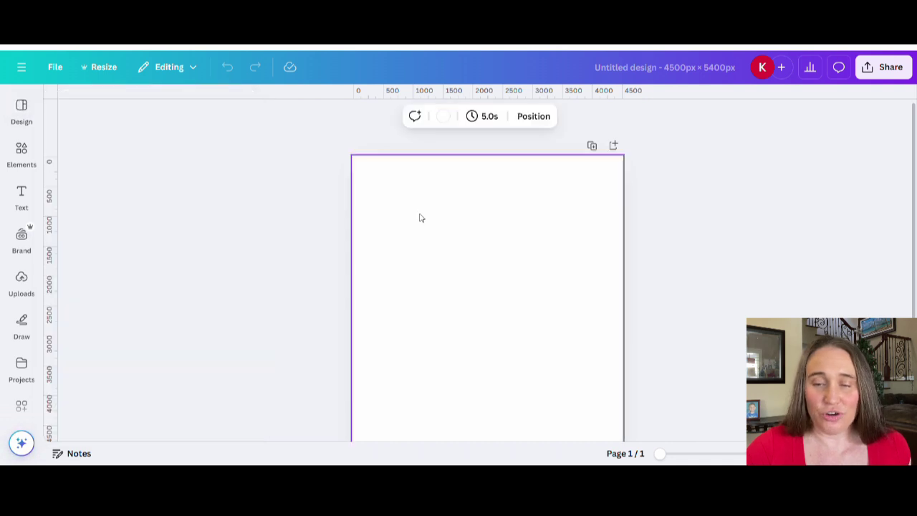
click(443, 117)
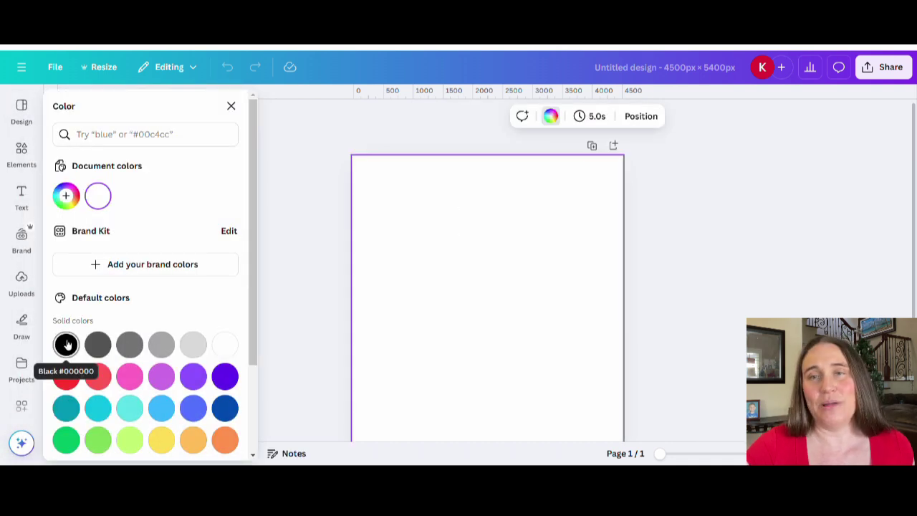
click(66, 344)
key(Escape)
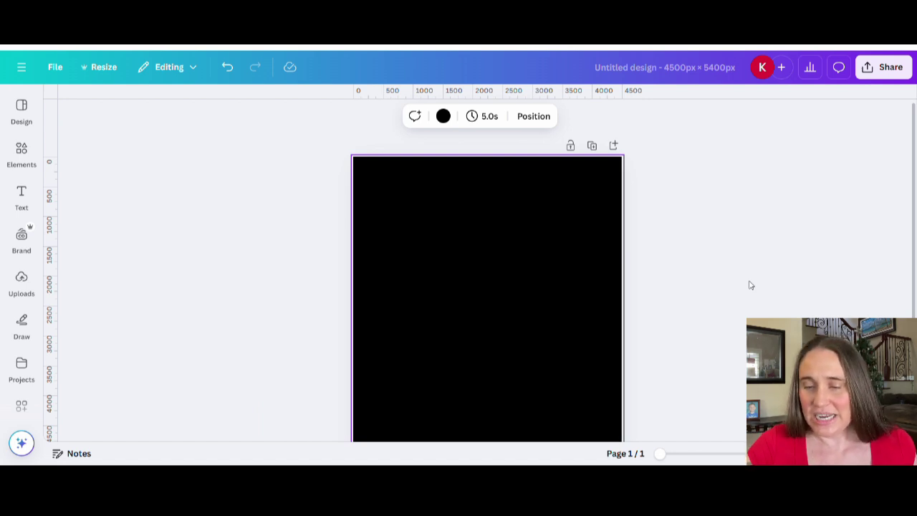
scroll(756, 277, down, 2)
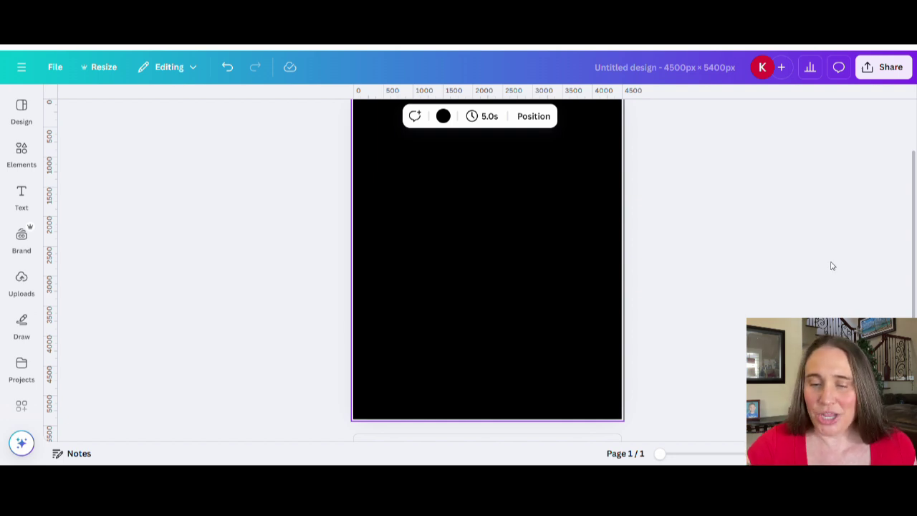
scroll(773, 313, up, 2)
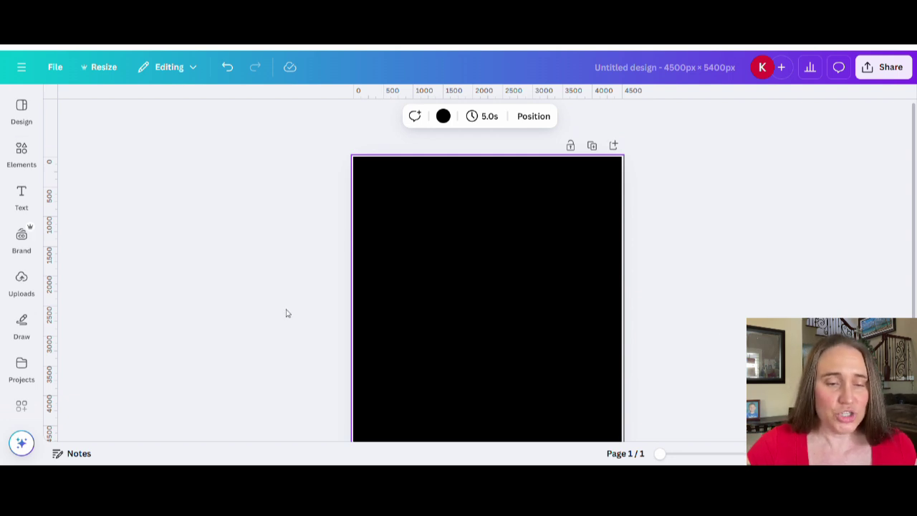
Search Elements for 'basketball' and add a dunking player silhouette, recoloured white
click(22, 151)
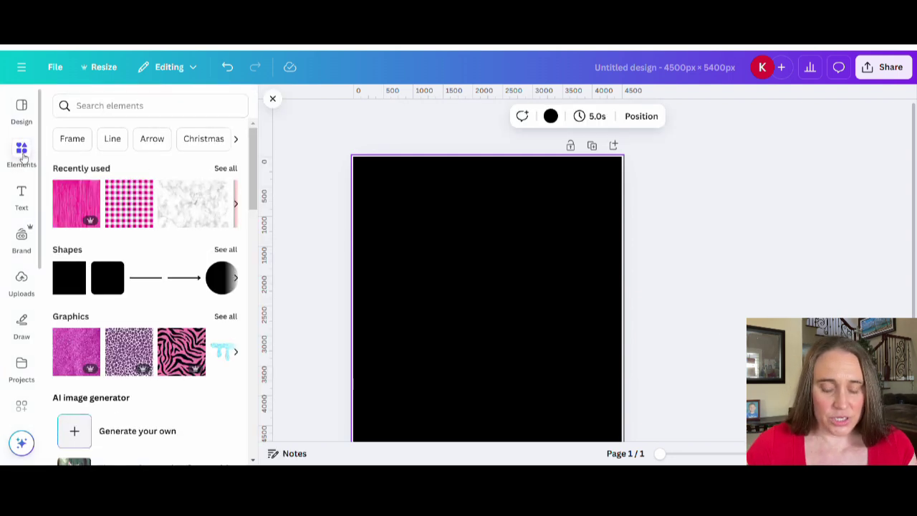
click(23, 156)
click(113, 111)
text(basketball)
key(Return)
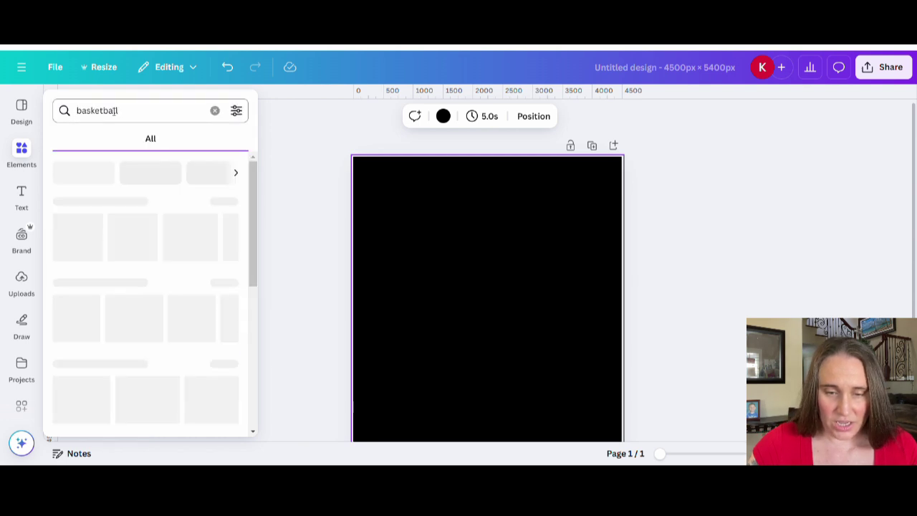
click(225, 202)
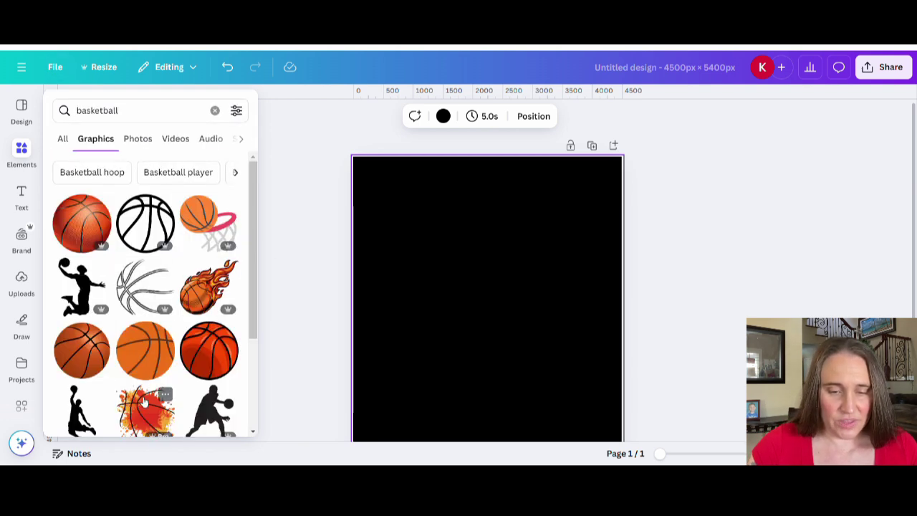
click(78, 289)
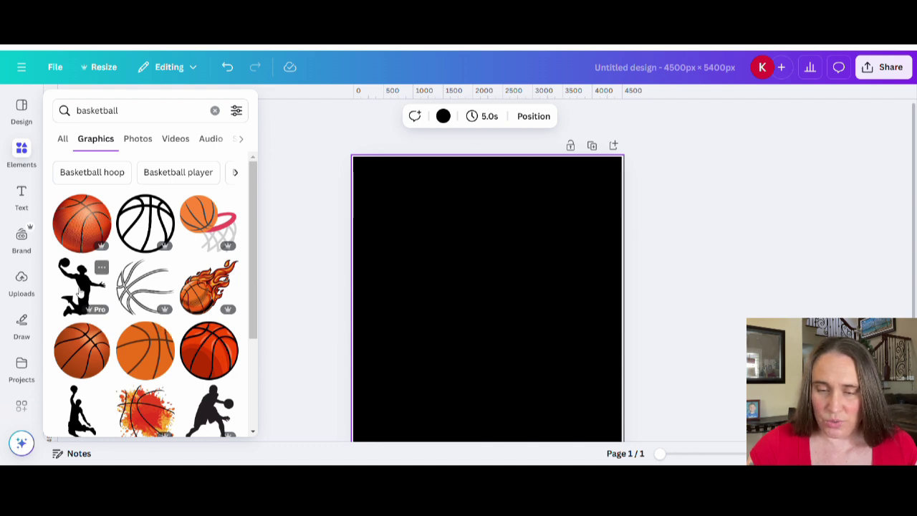
click(381, 116)
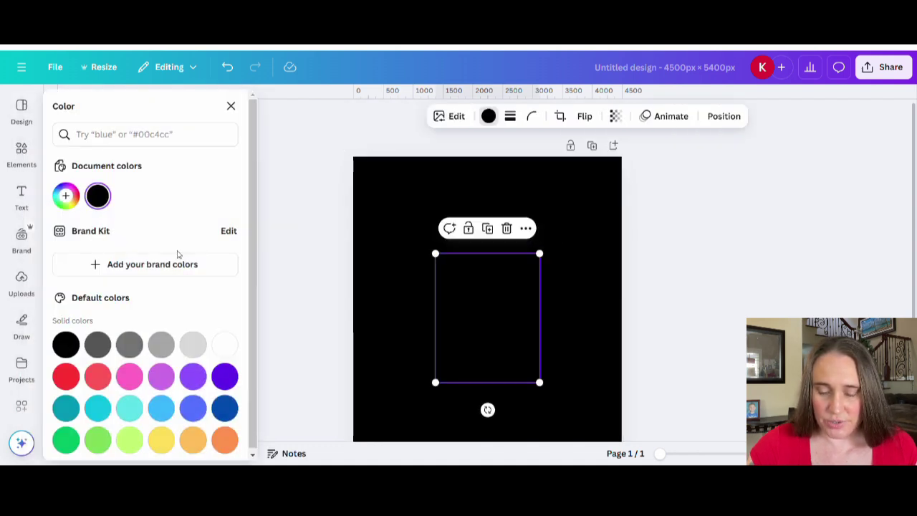
click(236, 347)
click(320, 266)
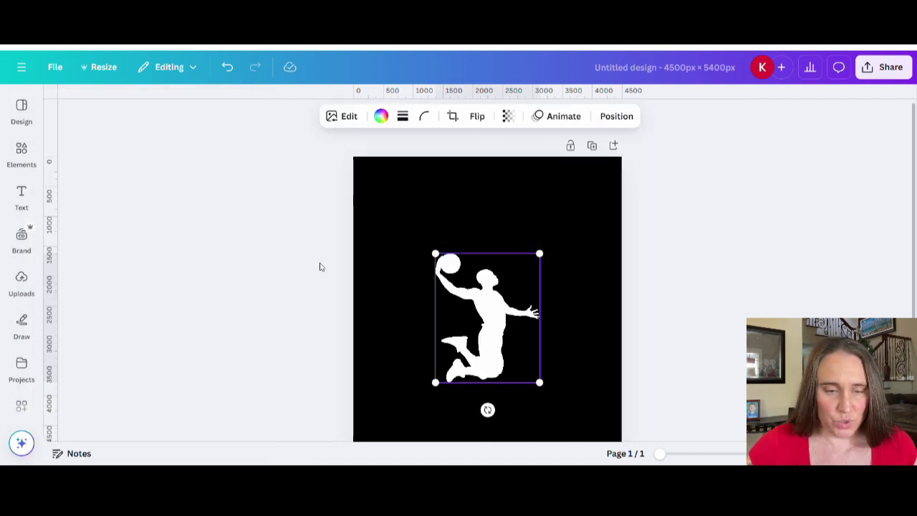
Replace the first silhouette with a different dunking player silhouette and make it white
click(25, 156)
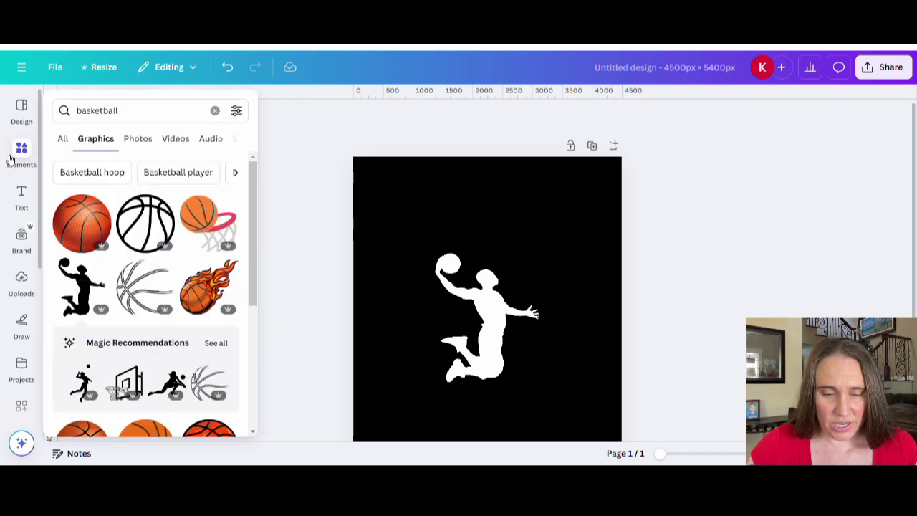
scroll(154, 255, down, 1)
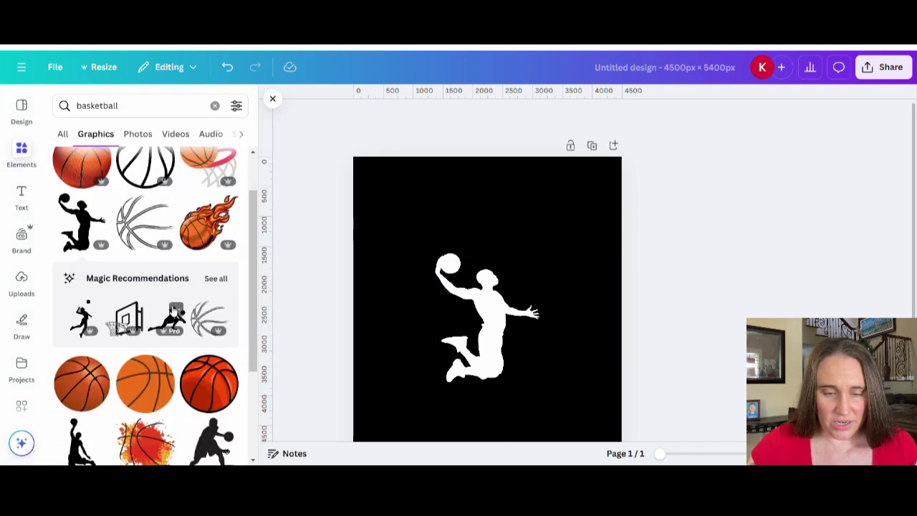
scroll(175, 310, down, 2)
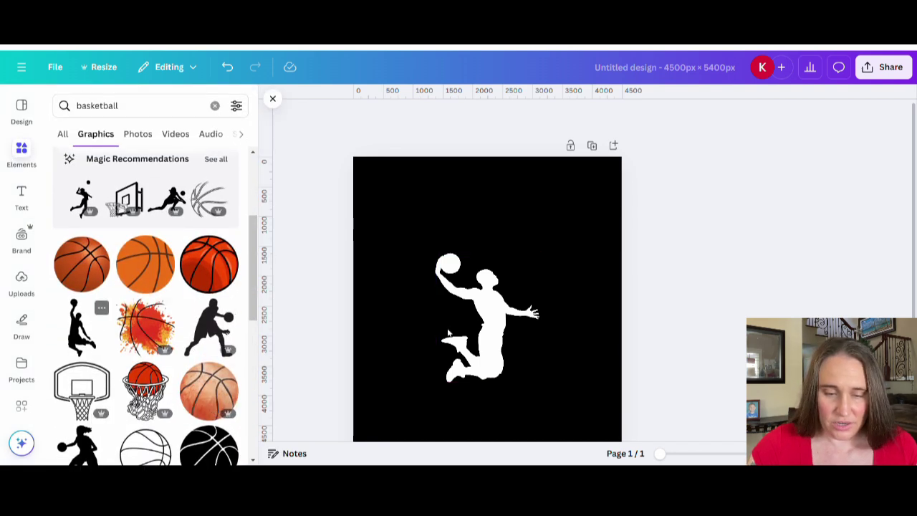
key(ctrl+a)
key(Delete)
click(77, 337)
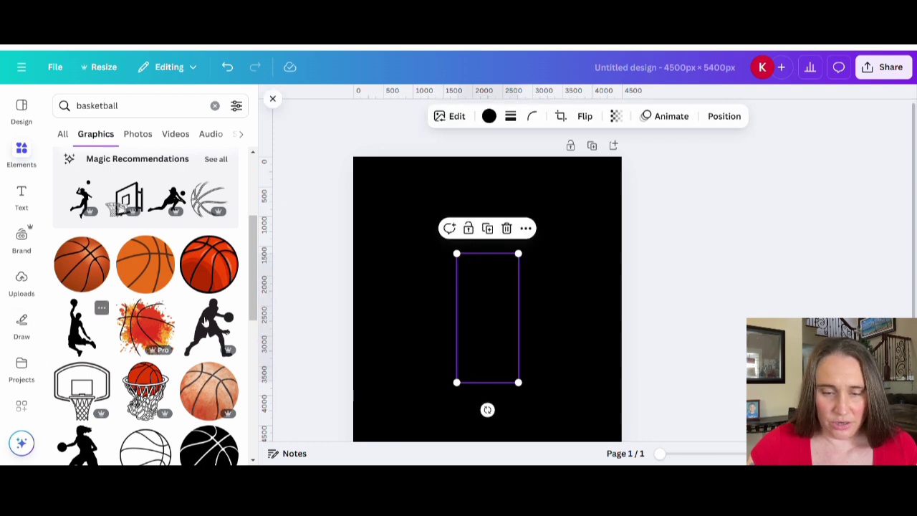
click(490, 117)
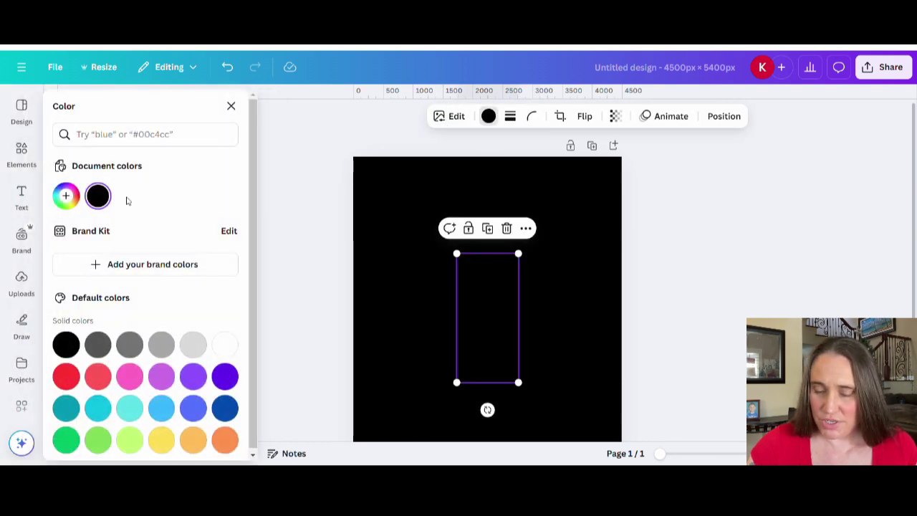
click(225, 345)
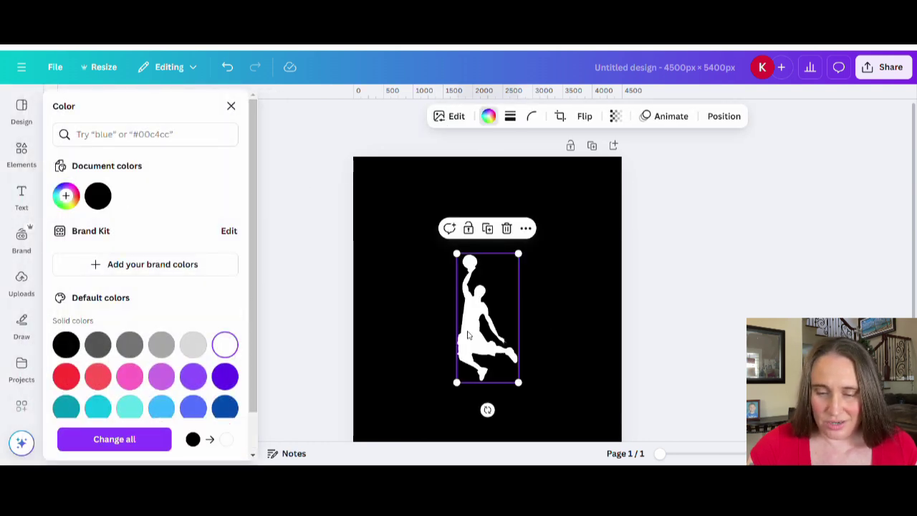
Return to the basketball graphics results and browse further through them
click(593, 325)
click(328, 334)
scroll(211, 340, down, 1)
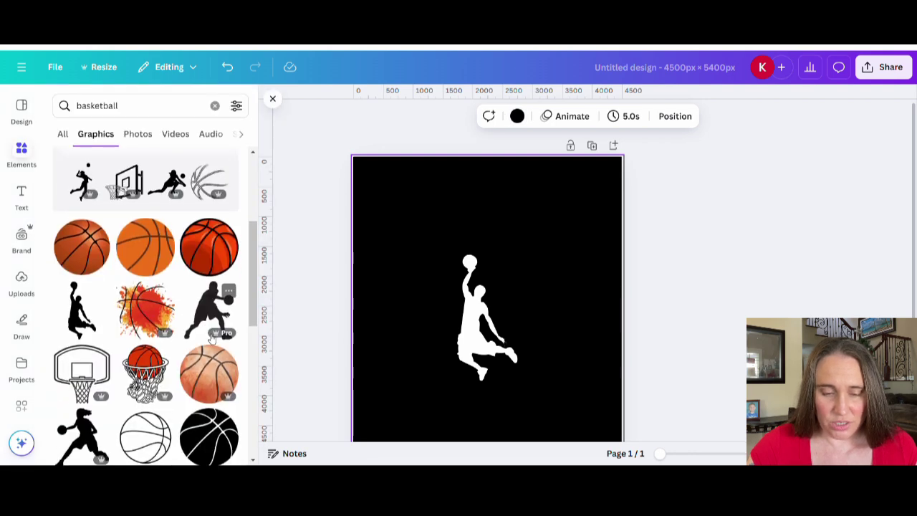
scroll(211, 341, down, 1)
scroll(210, 274, down, 6)
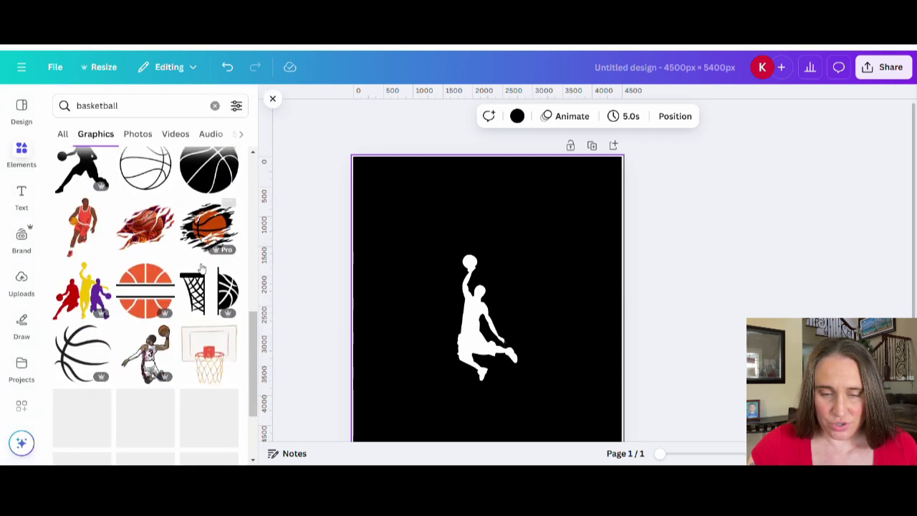
scroll(165, 229, down, 5)
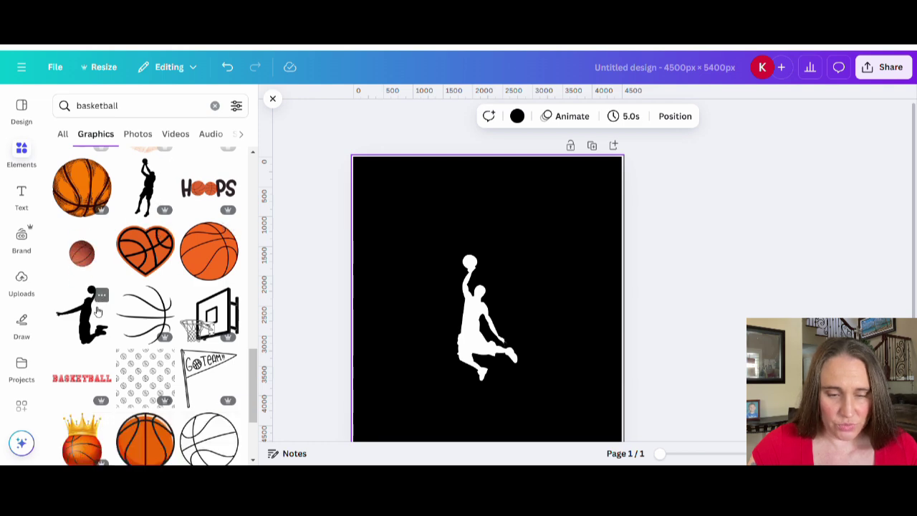
scroll(89, 335, down, 5)
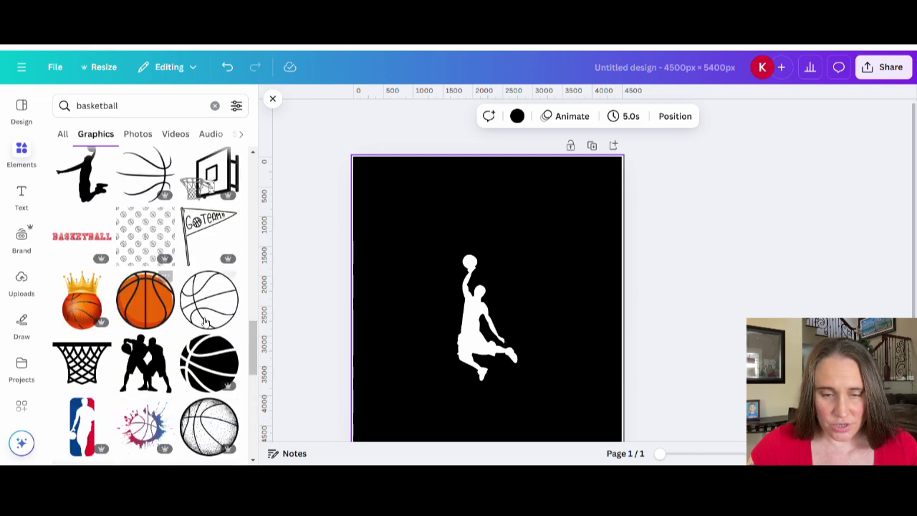
scroll(141, 204, down, 3)
scroll(233, 338, up, 5)
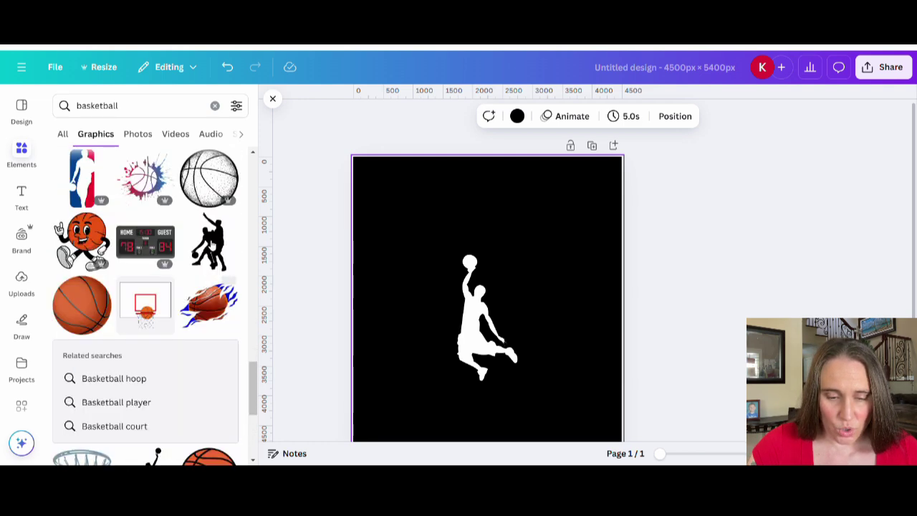
scroll(233, 337, down, 6)
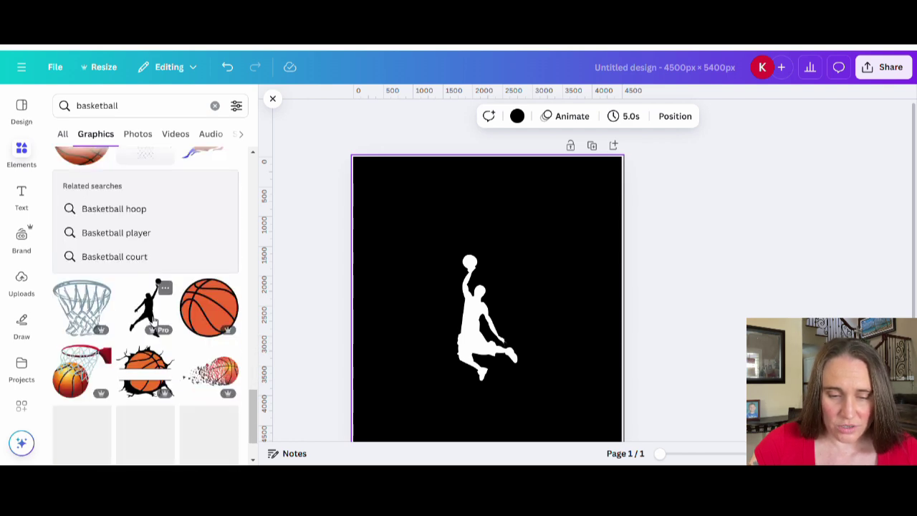
scroll(171, 330, down, 8)
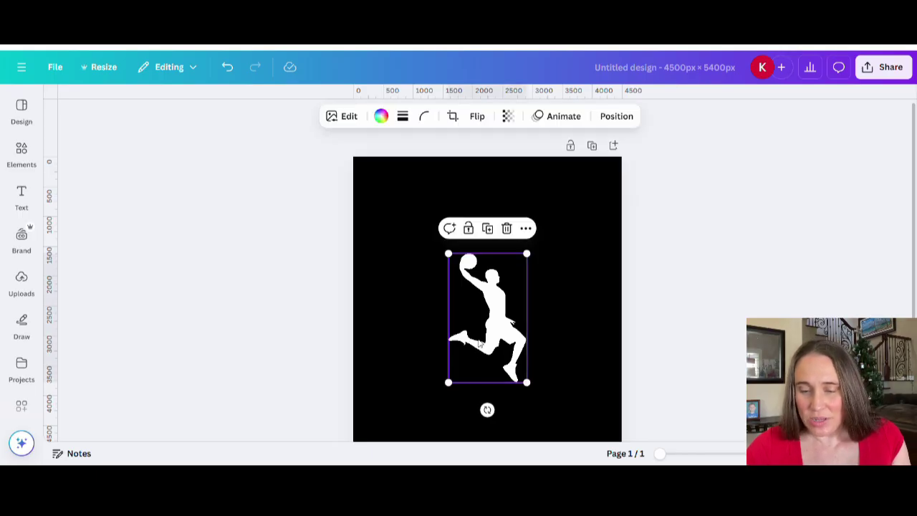
Enlarge the silhouette to fill most of the page, nudge it slightly higher, then deselect it
drag(480, 349, 427, 304)
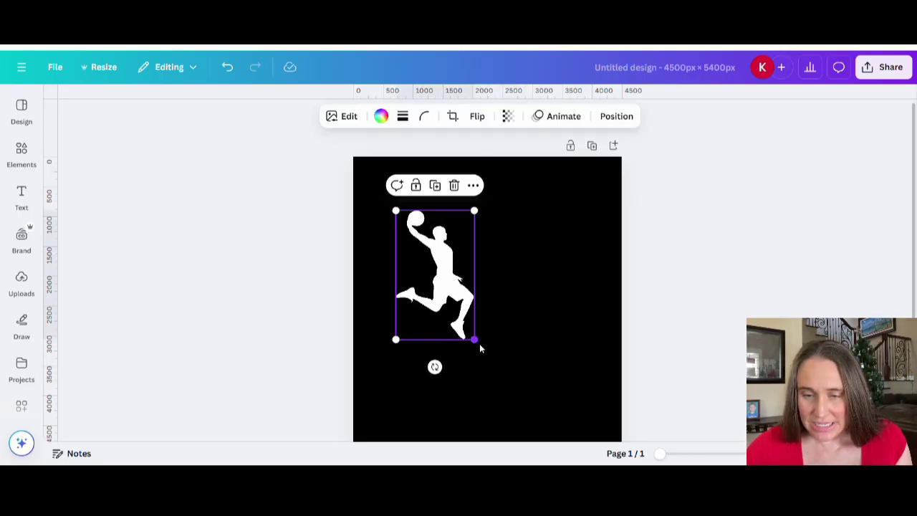
drag(476, 341, 532, 441)
drag(501, 378, 503, 352)
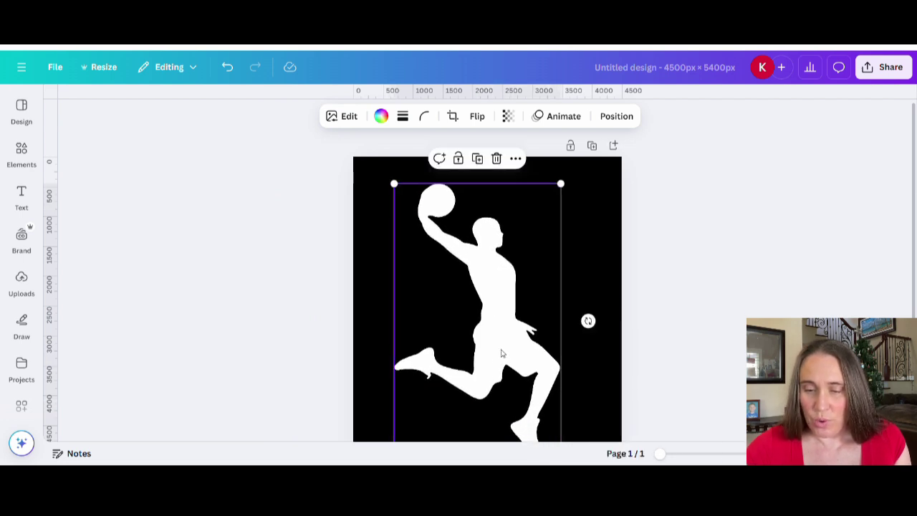
scroll(504, 342, down, 1)
scroll(551, 379, up, 1)
scroll(546, 370, up, 1)
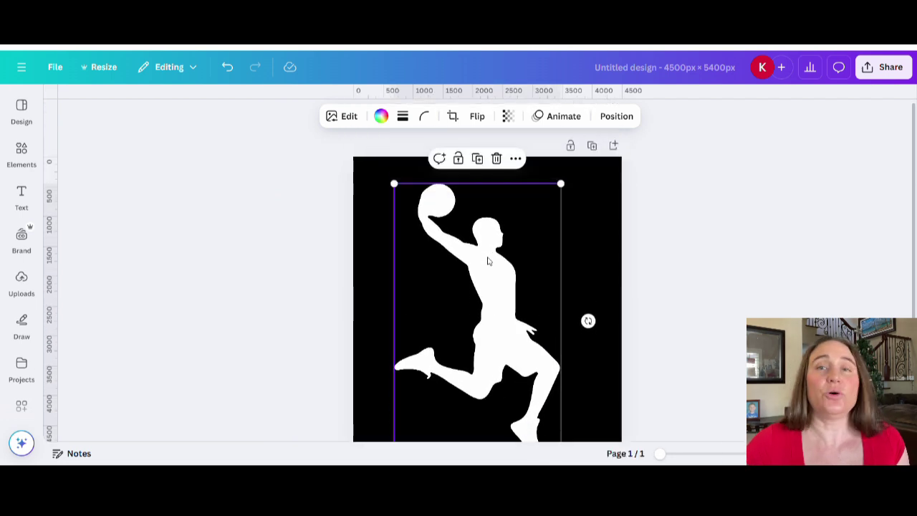
drag(505, 318, 507, 313)
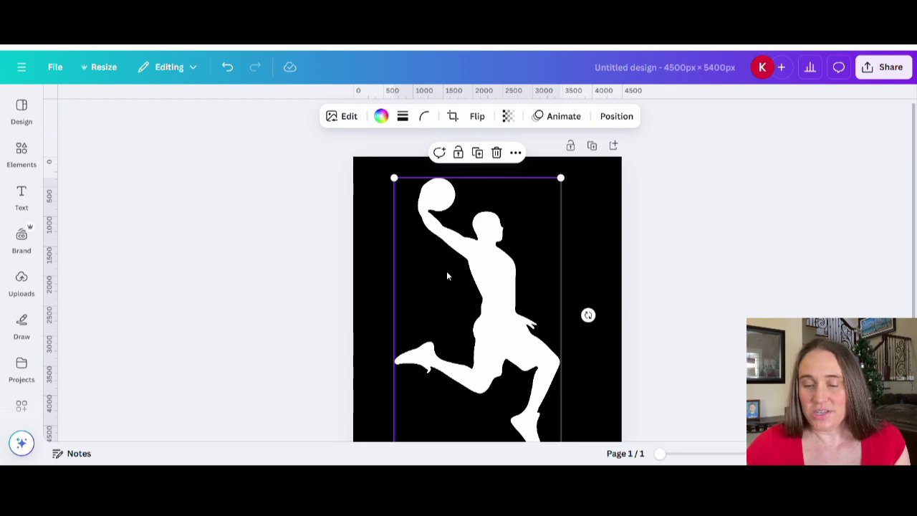
click(632, 249)
scroll(728, 266, down, 2)
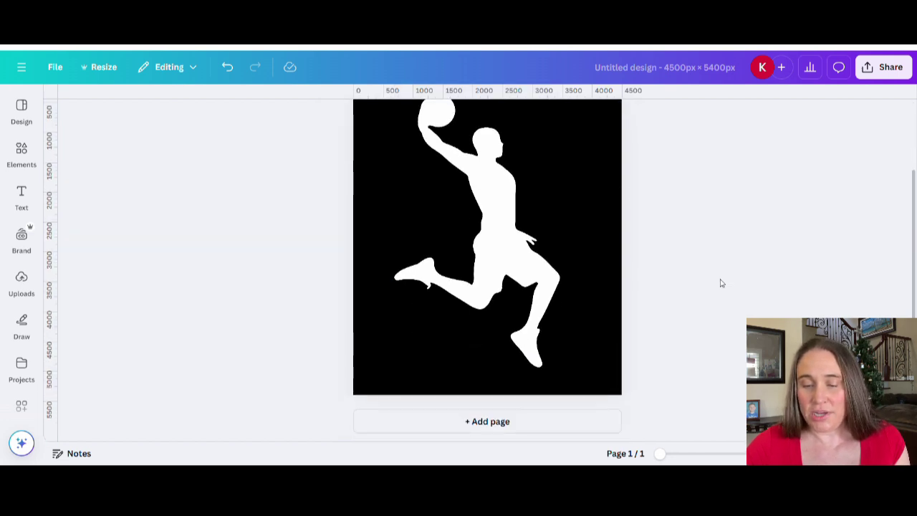
scroll(721, 282, up, 1)
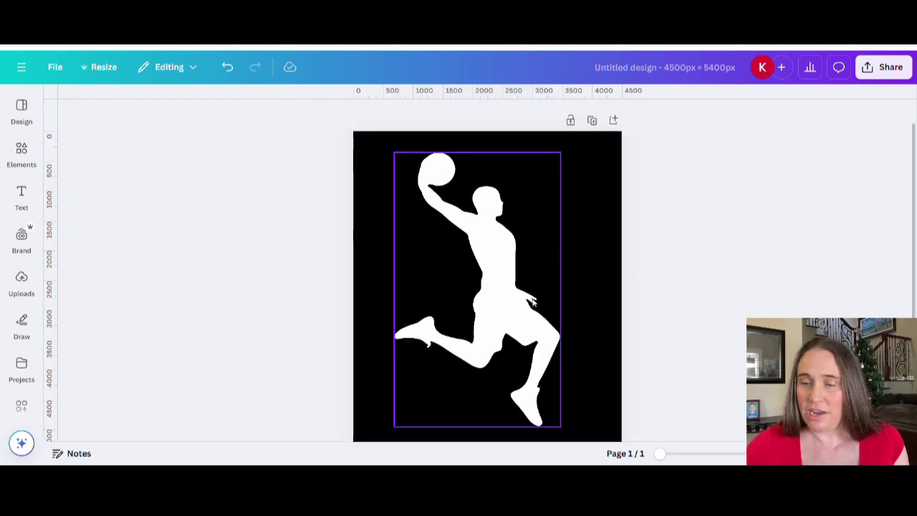
Rename the design to 'basketball frame'
click(683, 77)
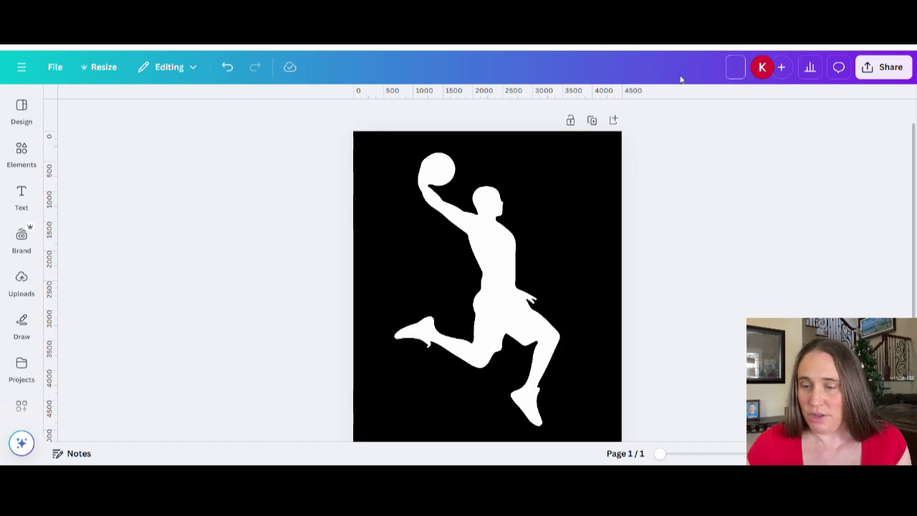
text(basket)
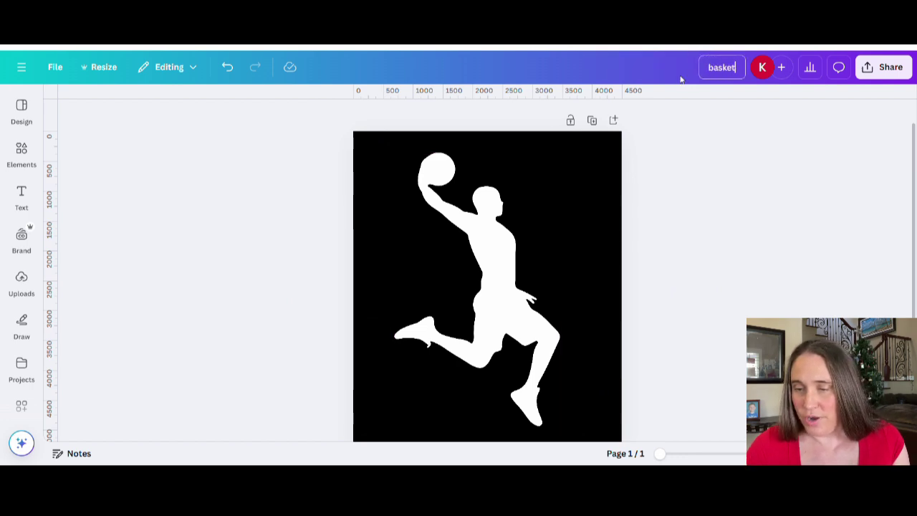
text(ball frame)
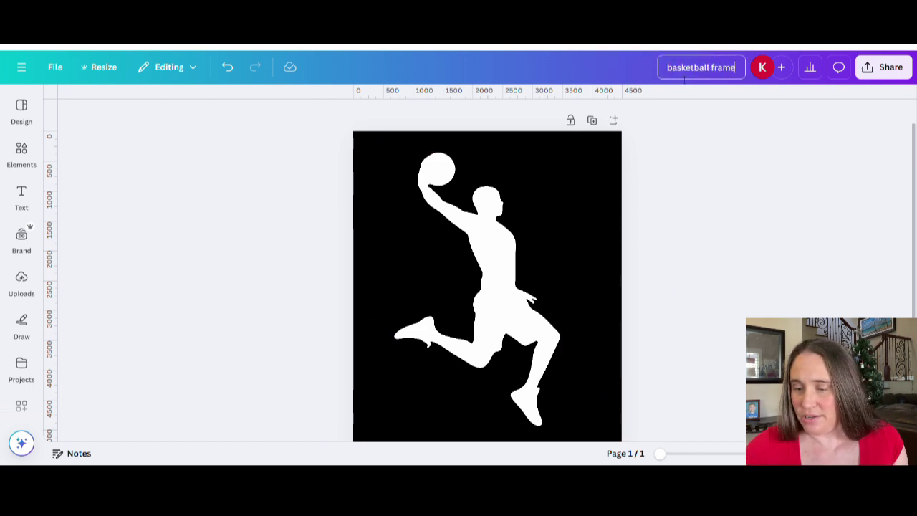
click(884, 67)
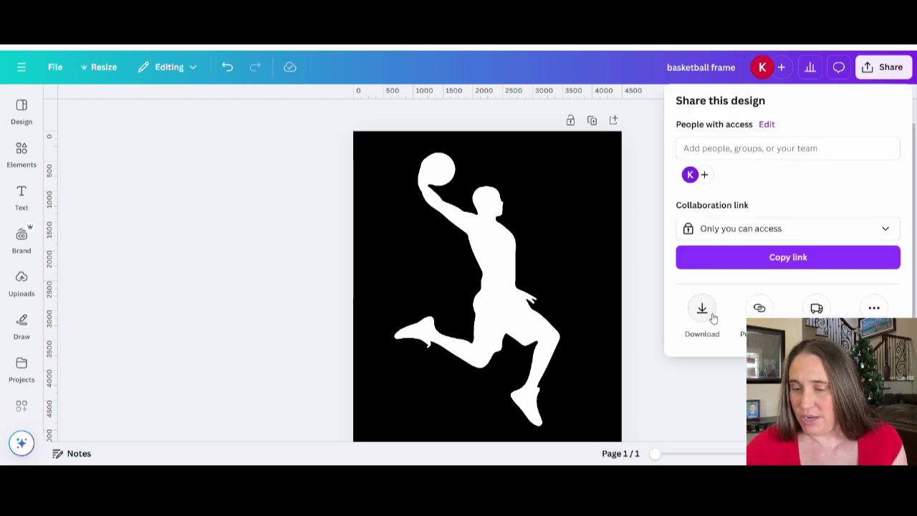
Attempt a transparent-background PNG download and dismiss the failed-download notice
click(703, 308)
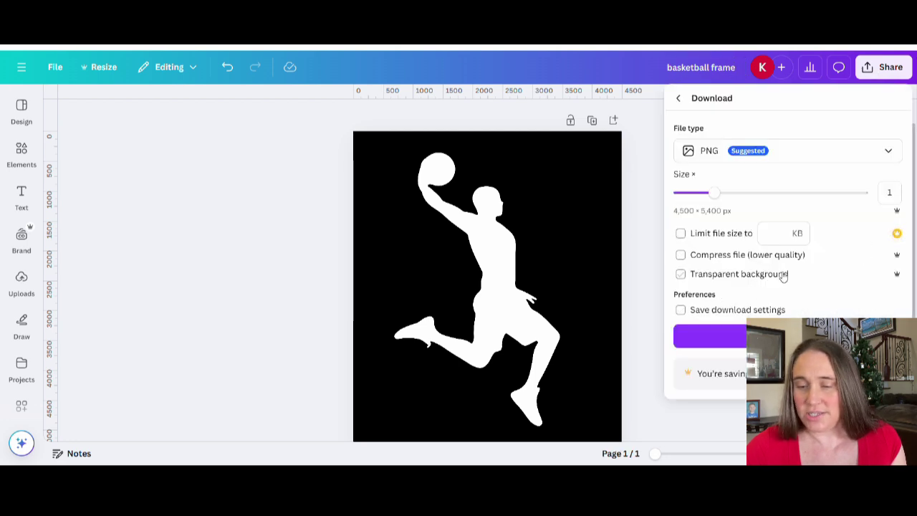
click(783, 275)
click(713, 336)
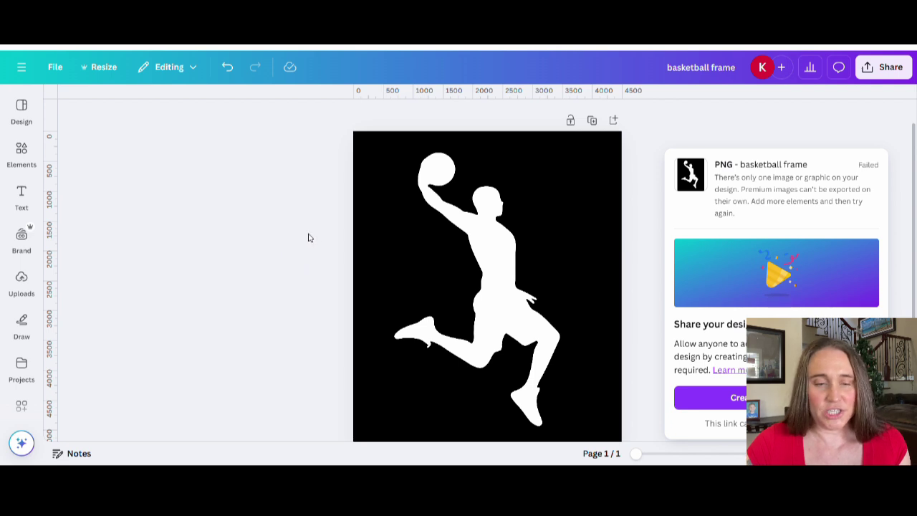
click(309, 238)
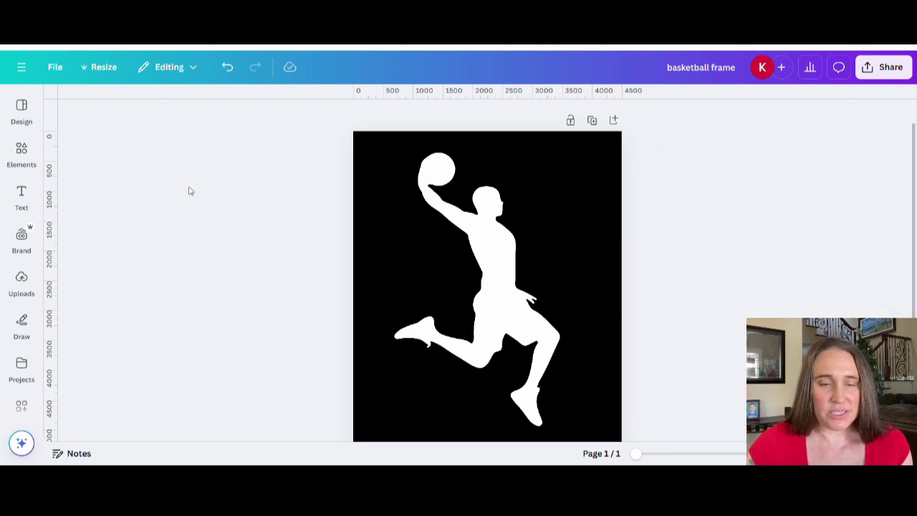
Search Elements for 'splatter' and add a colourful splatter, enlarged and moved onto the body
click(21, 154)
click(58, 103)
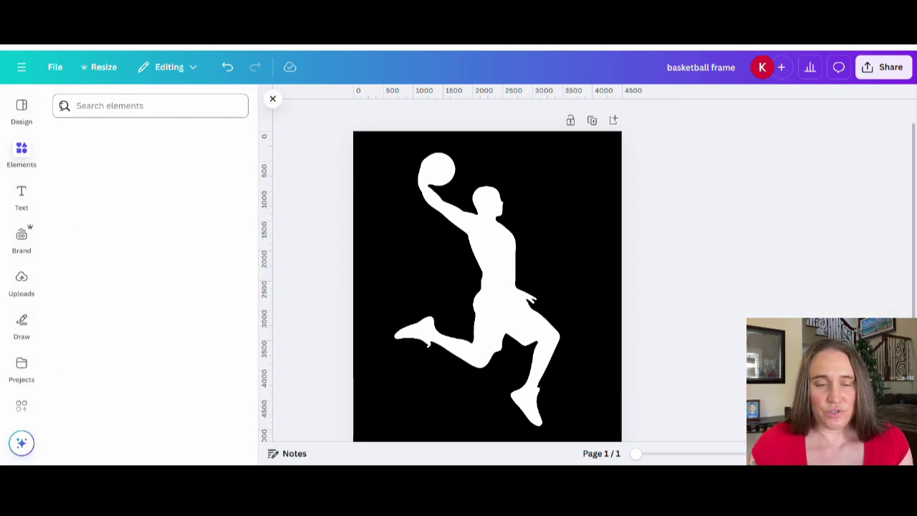
click(129, 107)
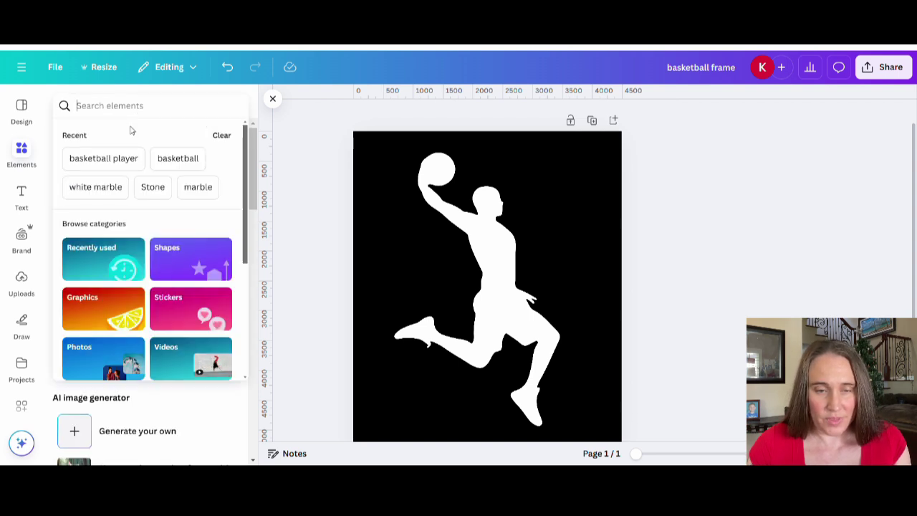
text(splatter)
key(Return)
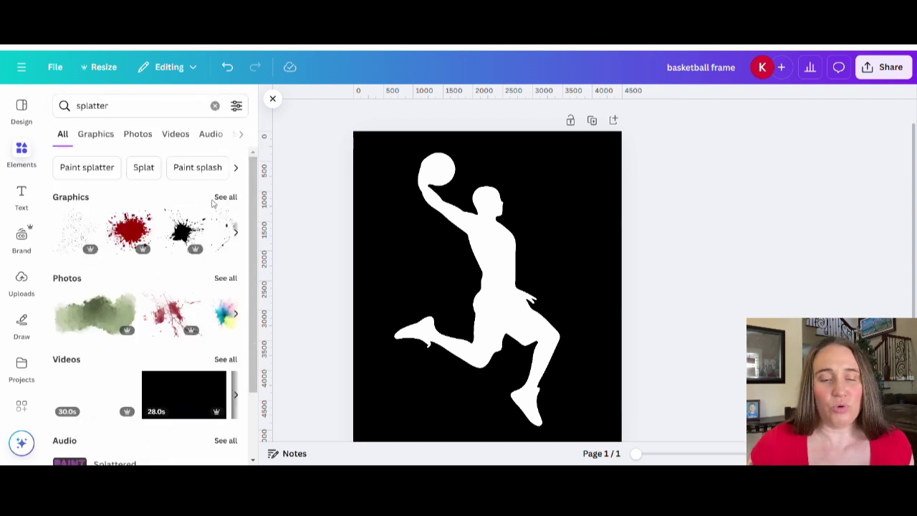
click(225, 197)
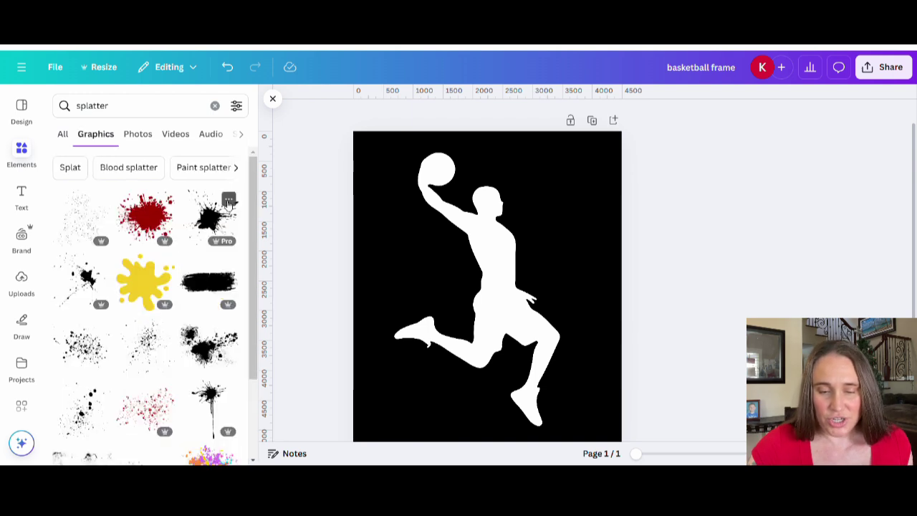
scroll(143, 301, down, 5)
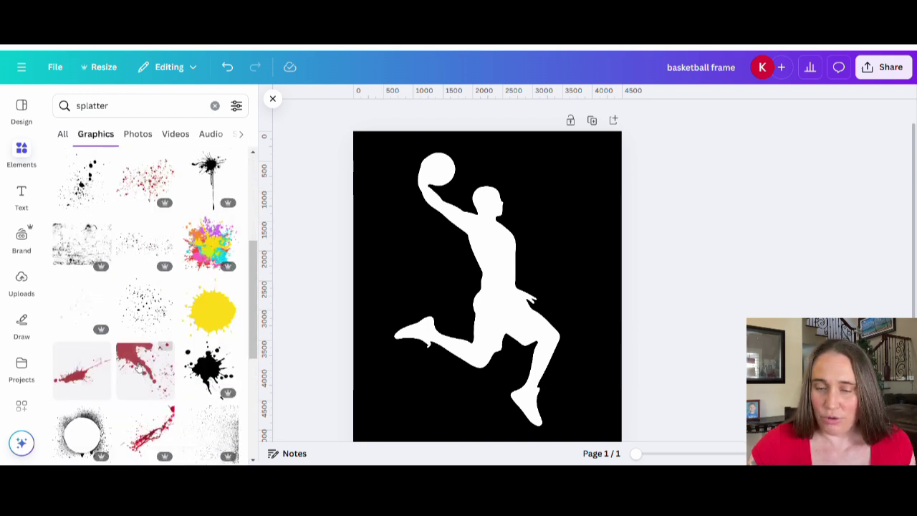
click(211, 245)
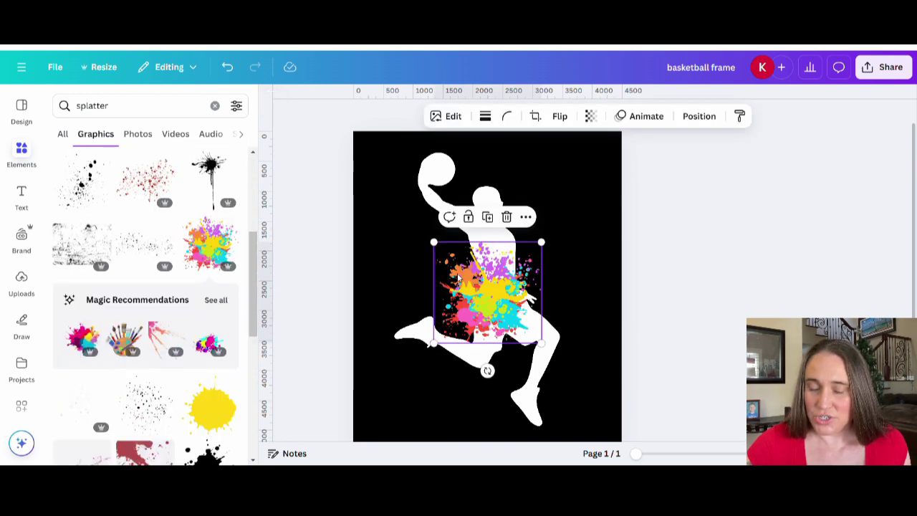
drag(543, 243, 597, 188)
drag(539, 279, 511, 291)
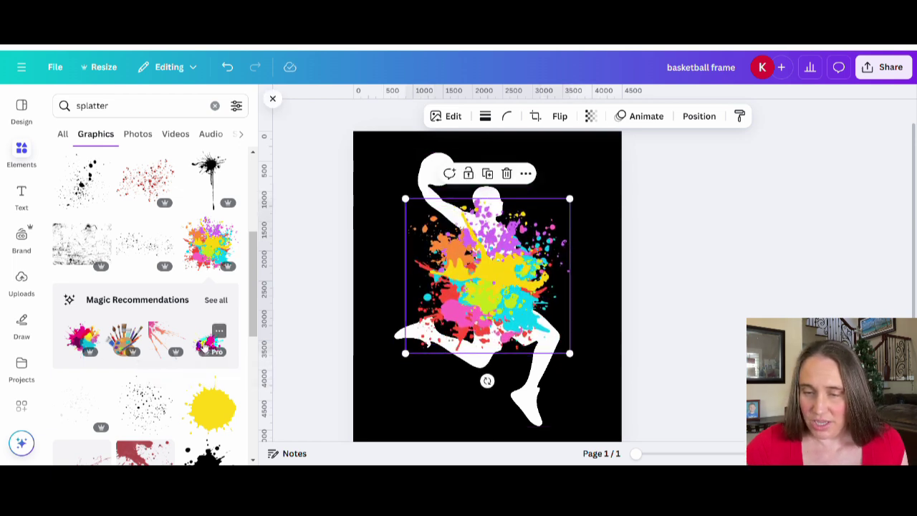
Add a recommended neon splatter near the head and delete the large central splatter
click(205, 345)
drag(476, 302, 481, 192)
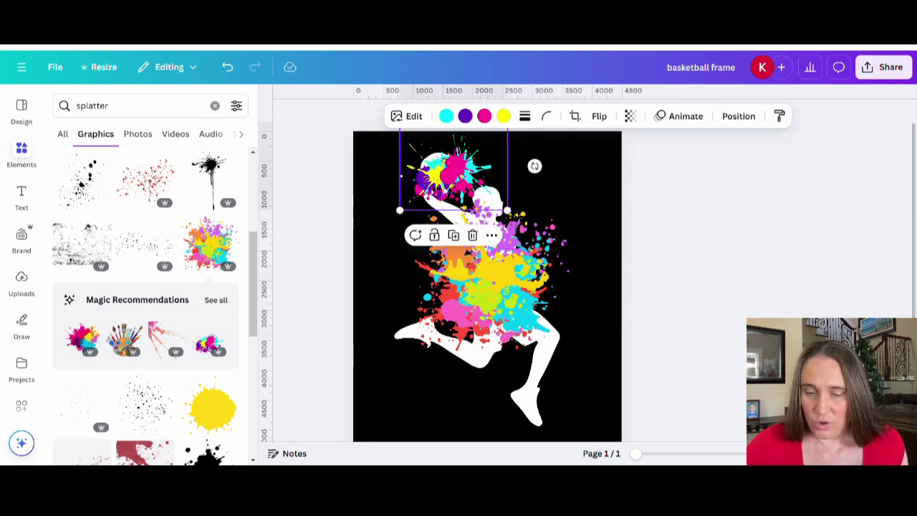
click(451, 215)
key(Delete)
Tilt, shrink and nudge the small splatter so it sits nearly upright over the torso
click(445, 185)
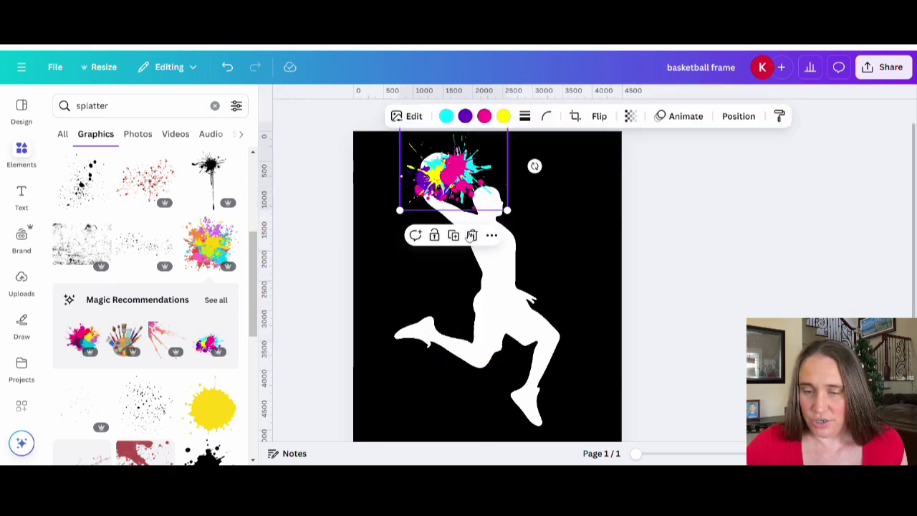
drag(535, 167, 491, 367)
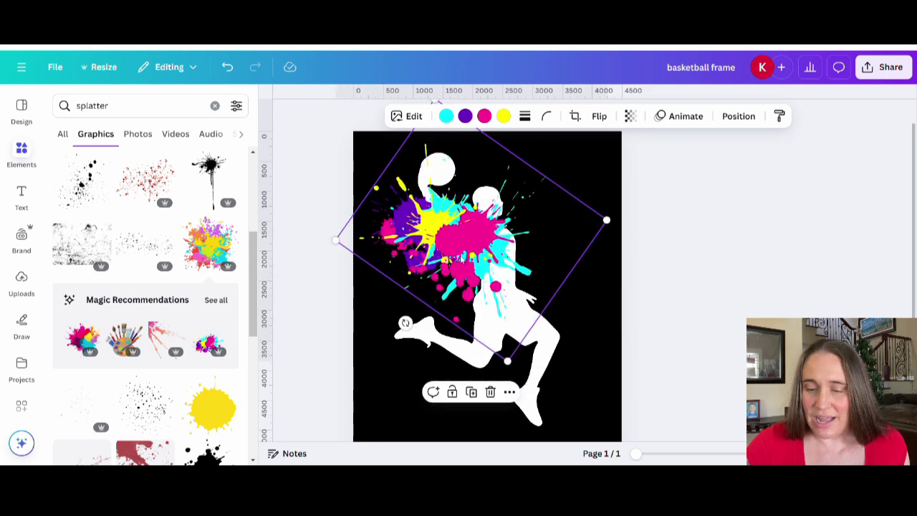
drag(467, 252, 512, 285)
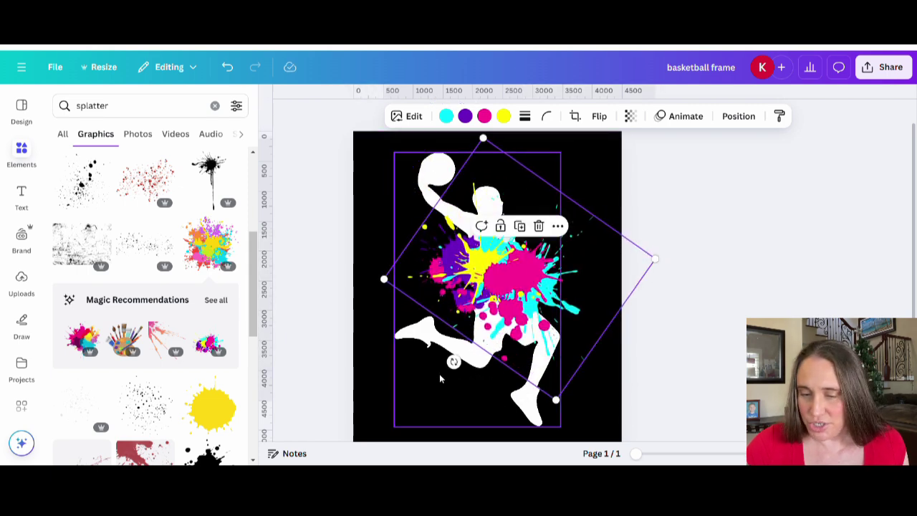
drag(453, 361, 593, 345)
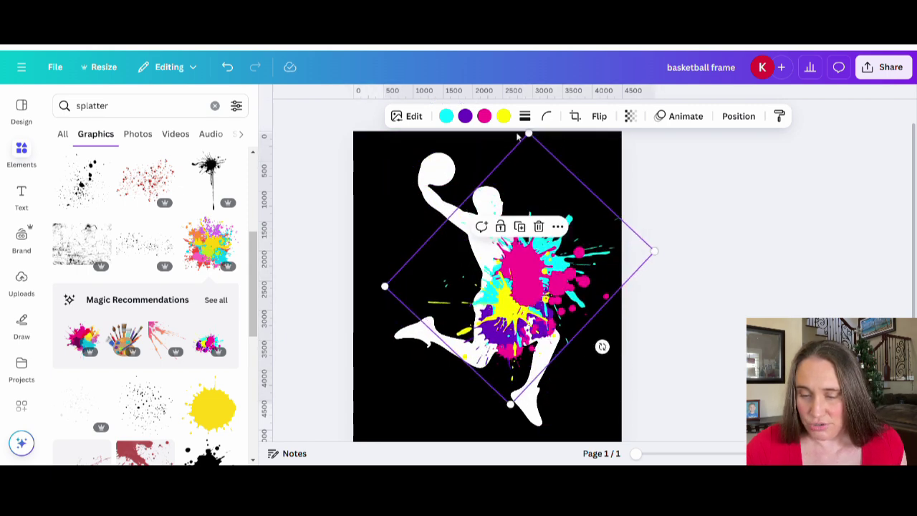
drag(538, 140, 504, 191)
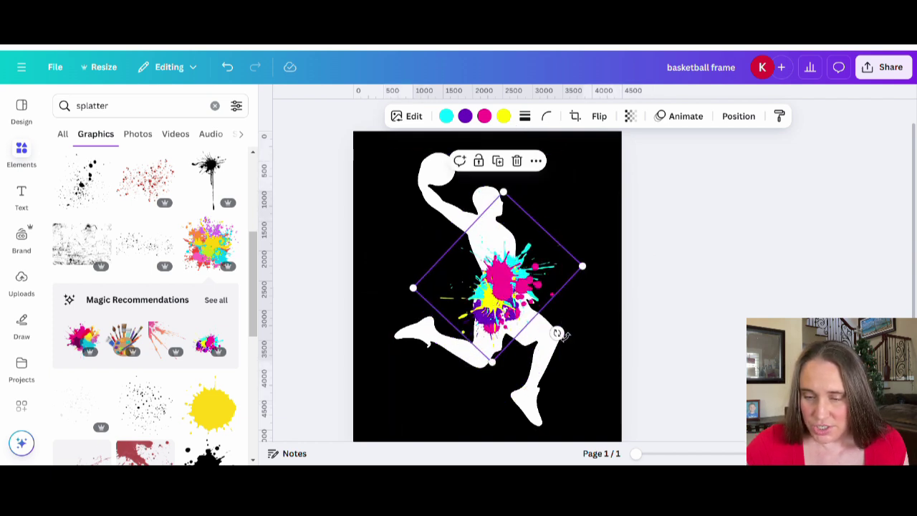
drag(558, 334, 578, 292)
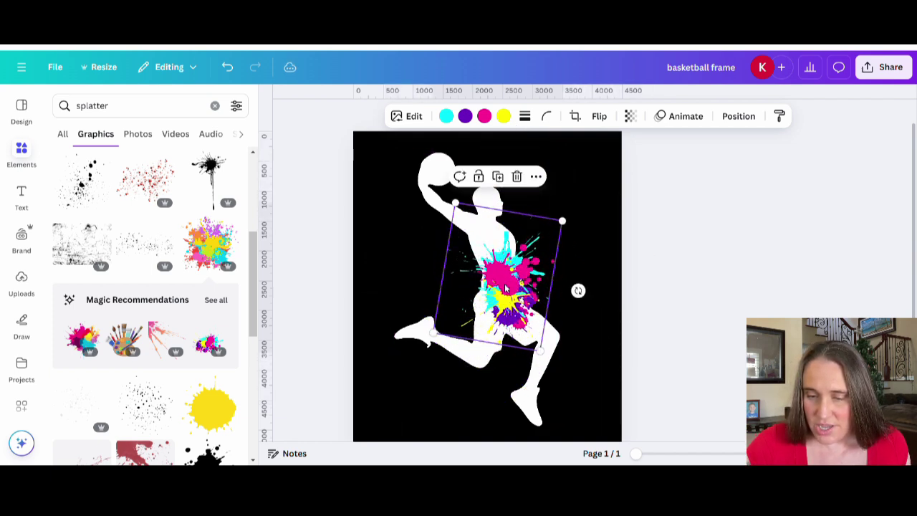
drag(502, 290, 494, 290)
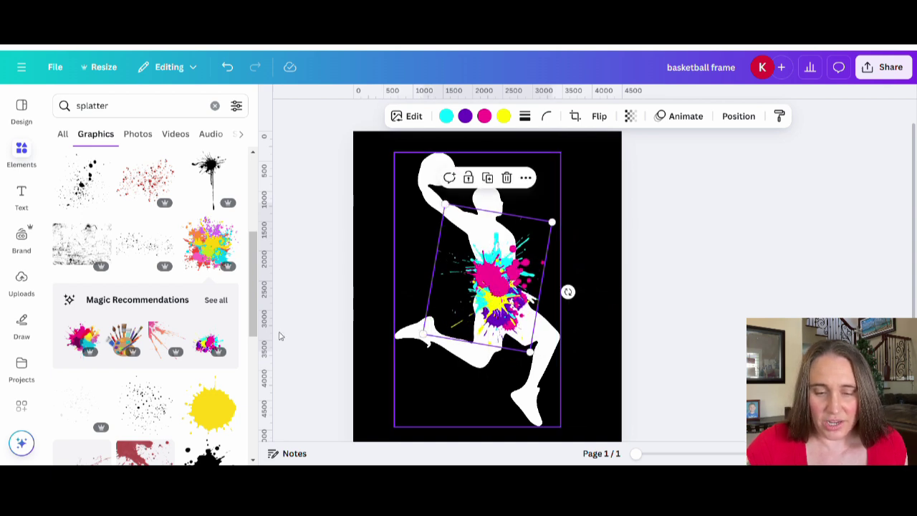
Add a black splatter, recolour it turquoise, and shift it down over the body
scroll(143, 316, down, 3)
scroll(157, 317, down, 4)
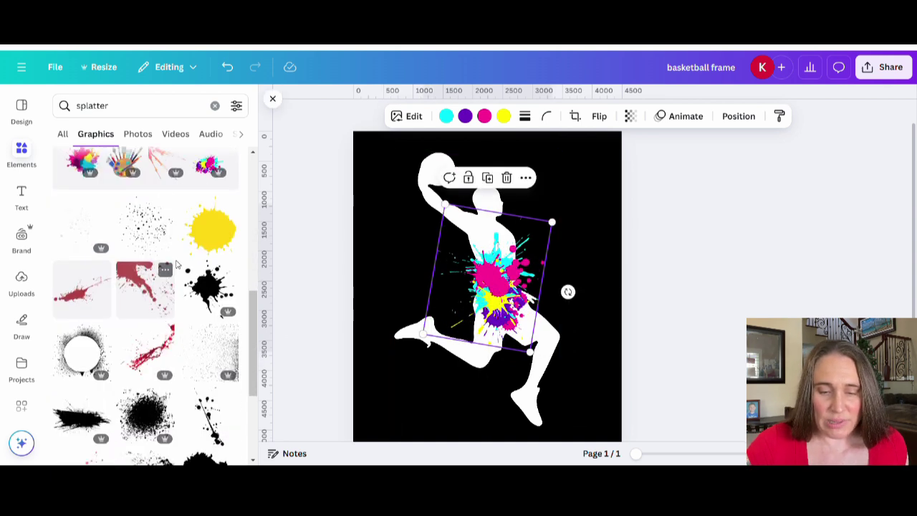
scroll(197, 175, down, 3)
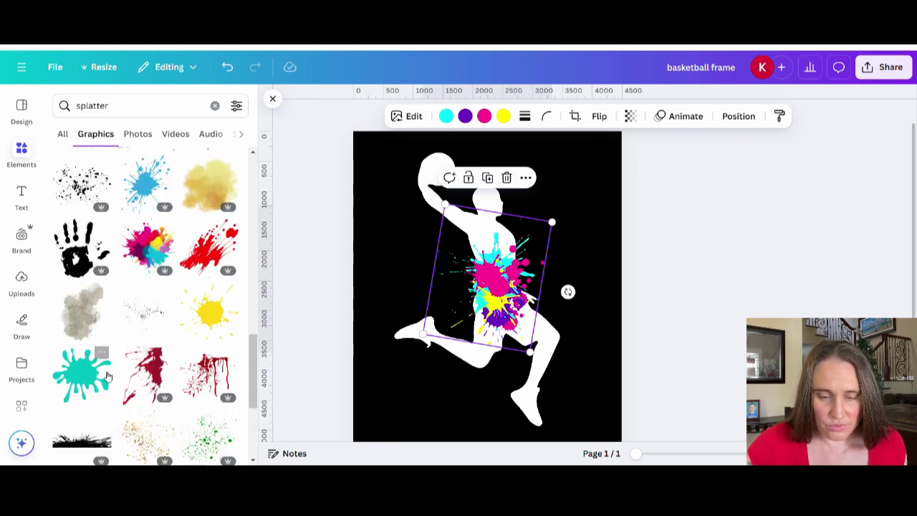
scroll(175, 319, down, 2)
scroll(180, 323, down, 4)
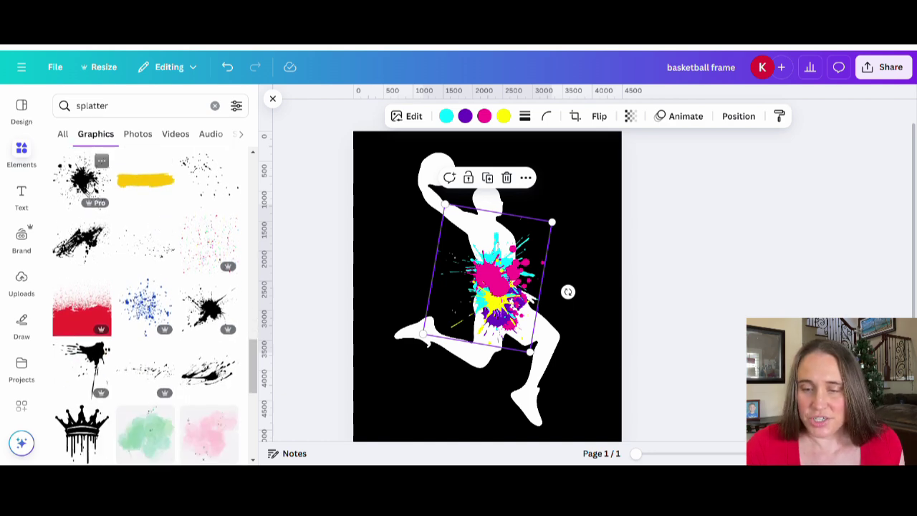
click(82, 180)
click(477, 116)
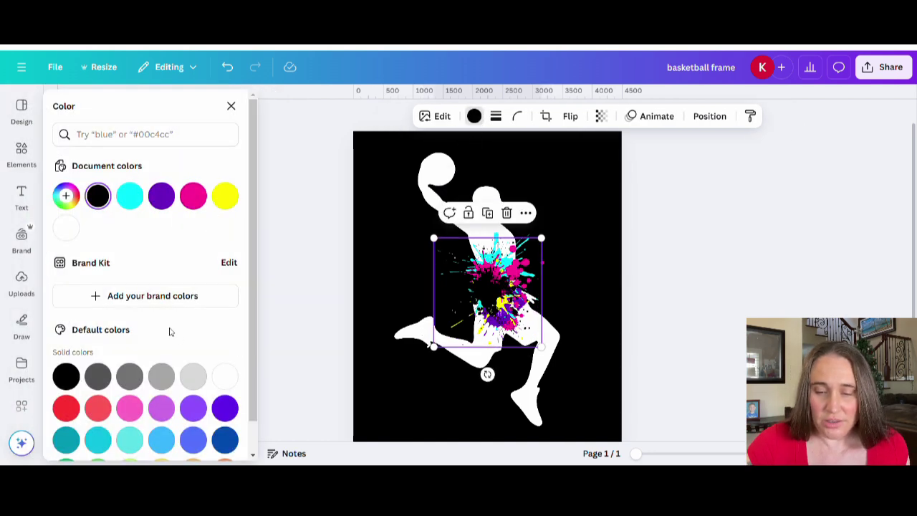
click(130, 439)
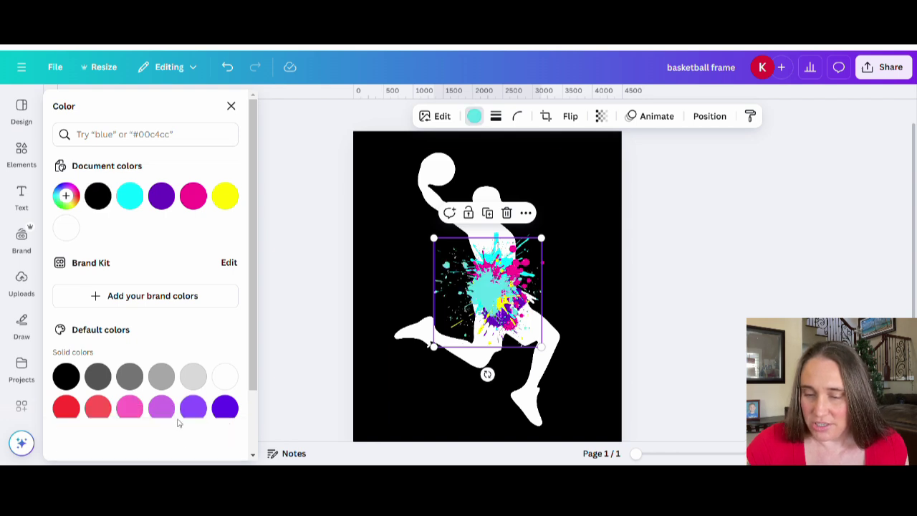
drag(497, 308, 540, 343)
Change the splatter to light blue and position it over the player's hips and shorts
scroll(187, 353, down, 2)
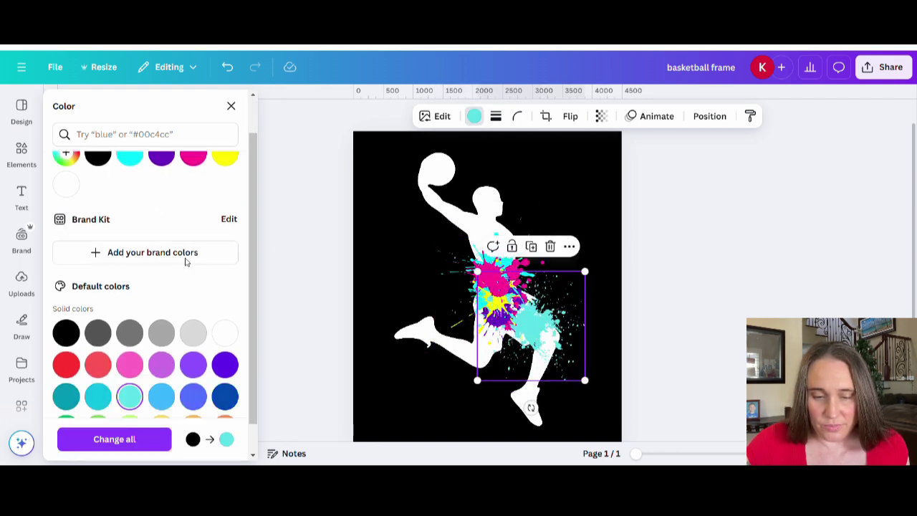
click(193, 330)
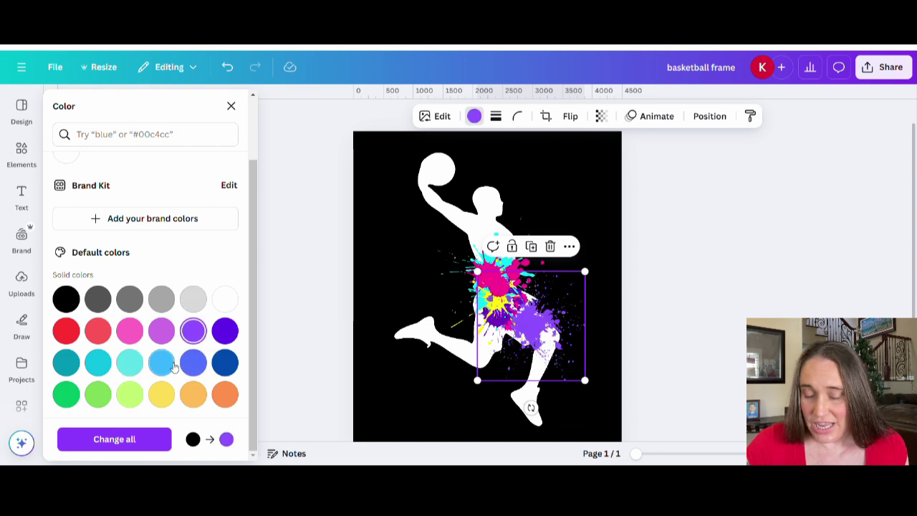
click(164, 363)
mouse_move(545, 326)
mouse_down()
mouse_move(527, 380)
mouse_move(535, 321)
mouse_up()
drag(571, 270, 536, 337)
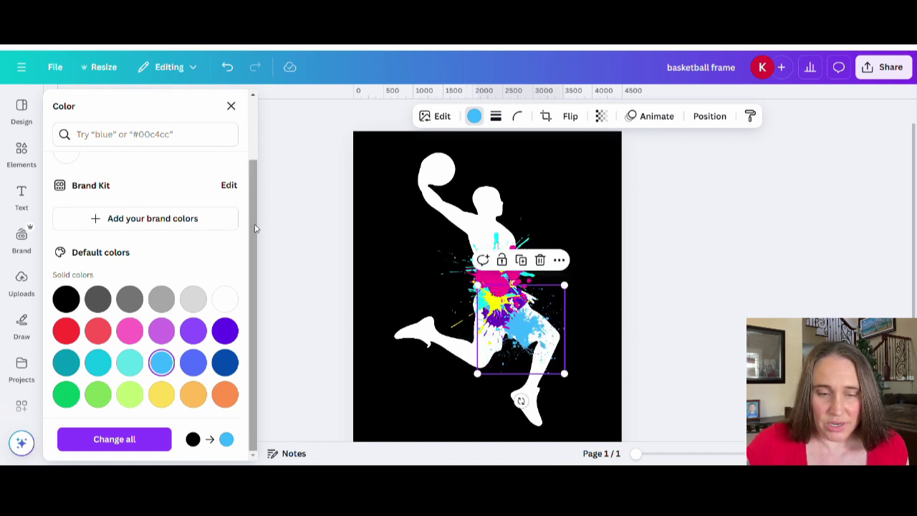
key(Escape)
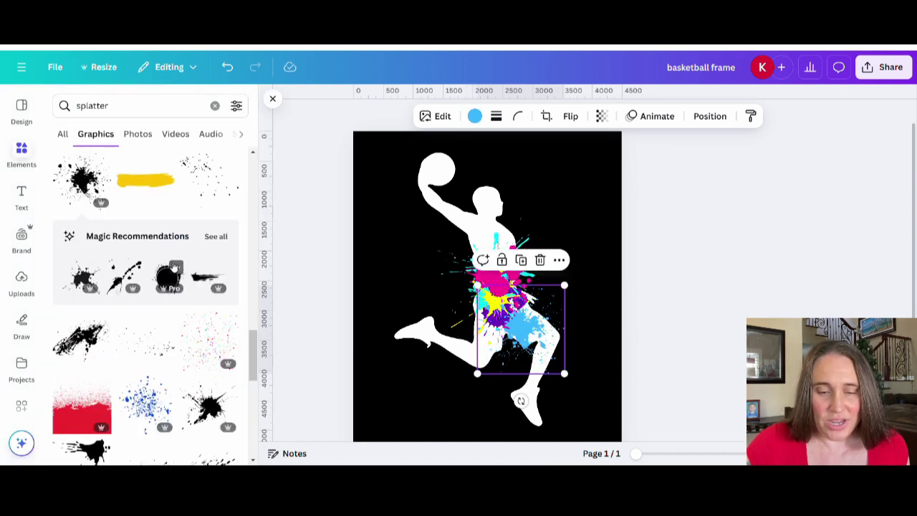
Add another black splatter, turn it white, and shrink it over the player's right hip
scroll(174, 267, down, 5)
scroll(189, 268, down, 3)
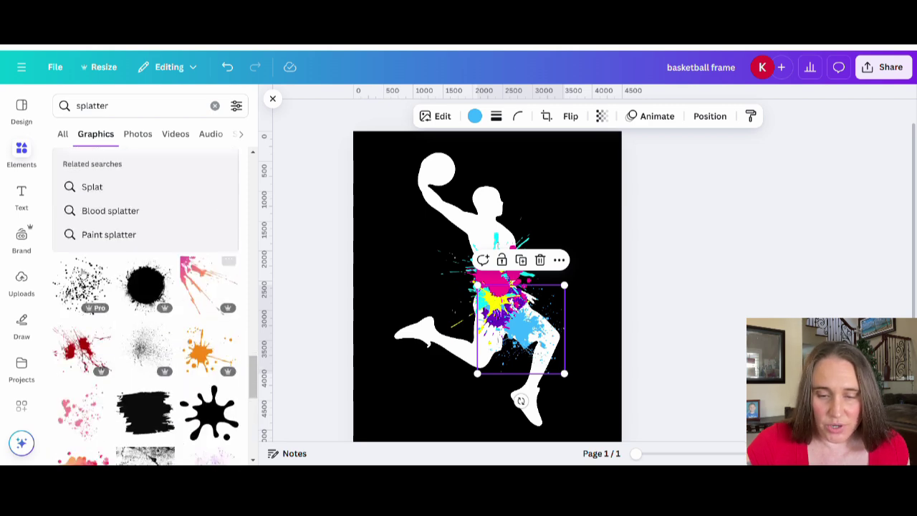
scroll(108, 272, down, 2)
click(82, 225)
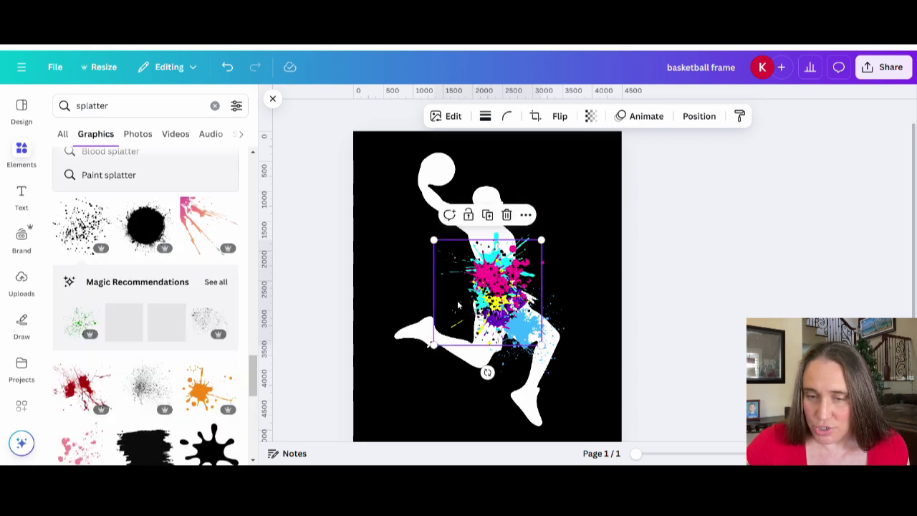
drag(456, 201, 502, 204)
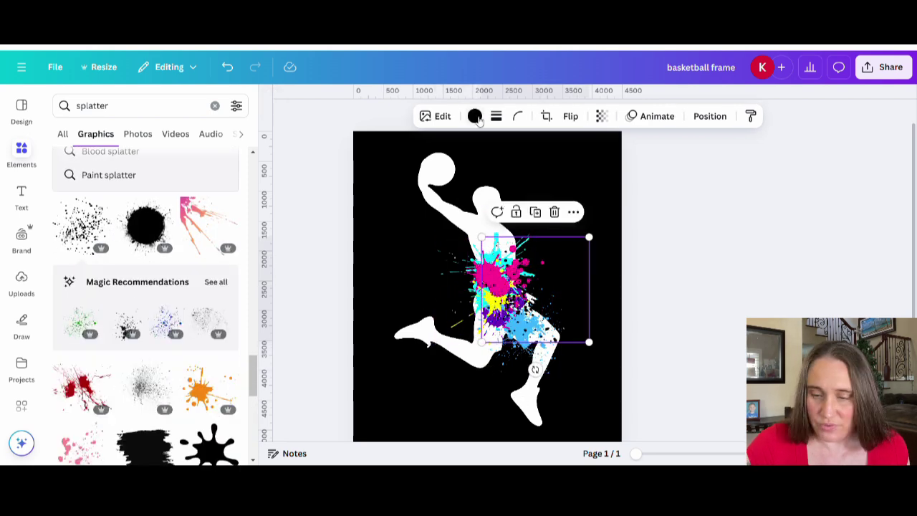
click(474, 116)
click(99, 228)
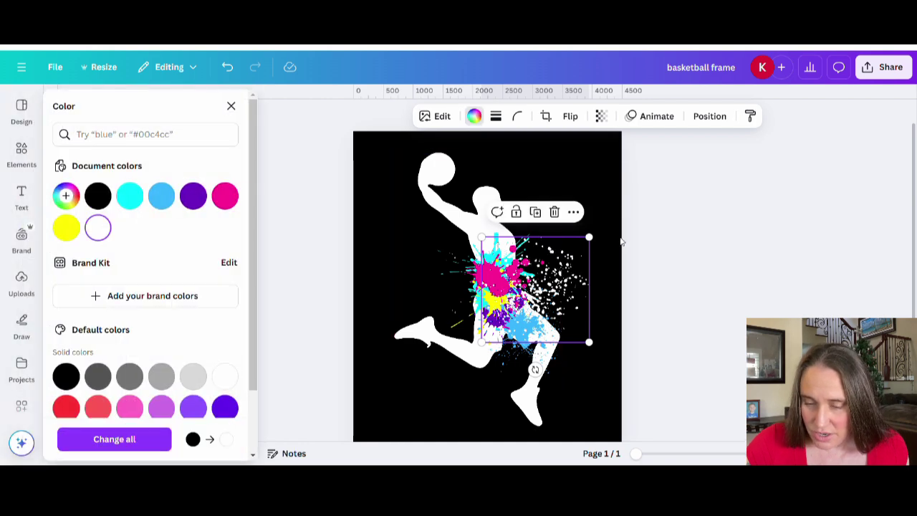
drag(599, 247, 573, 276)
drag(534, 323, 526, 287)
drag(569, 244, 552, 261)
Add an orange splatter, recolour it golden orange #FF9900, and shrink it over the basketball
click(731, 264)
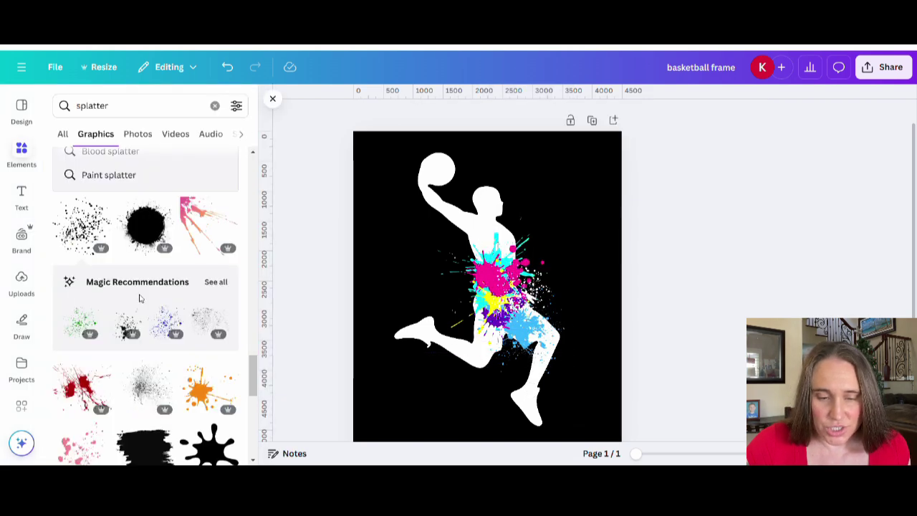
scroll(165, 308, down, 3)
click(207, 271)
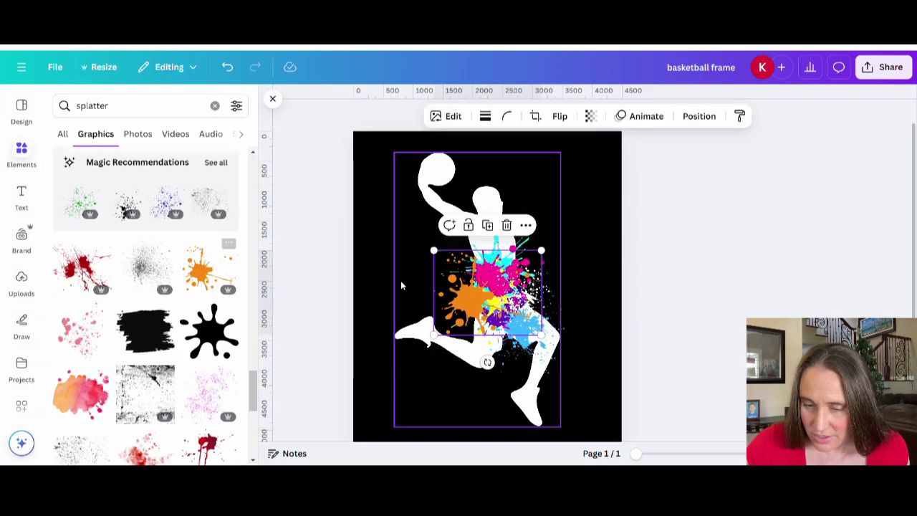
drag(473, 305, 488, 341)
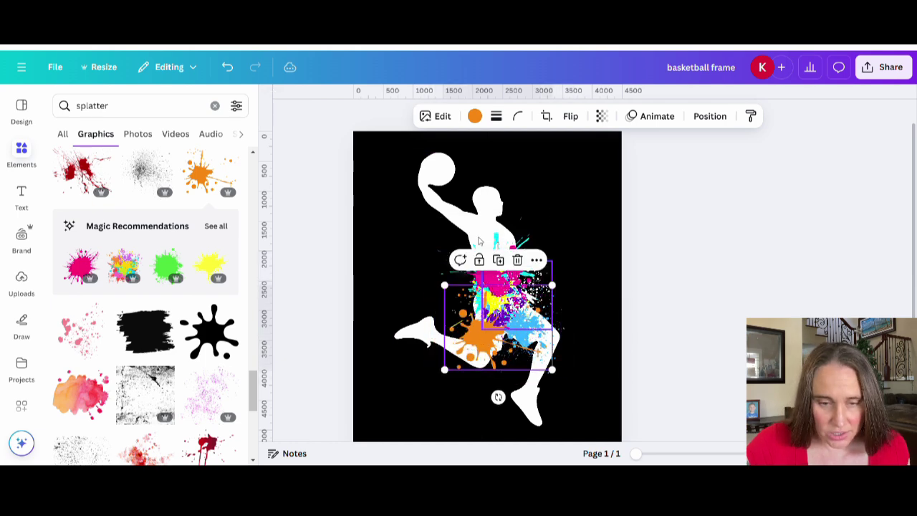
click(475, 119)
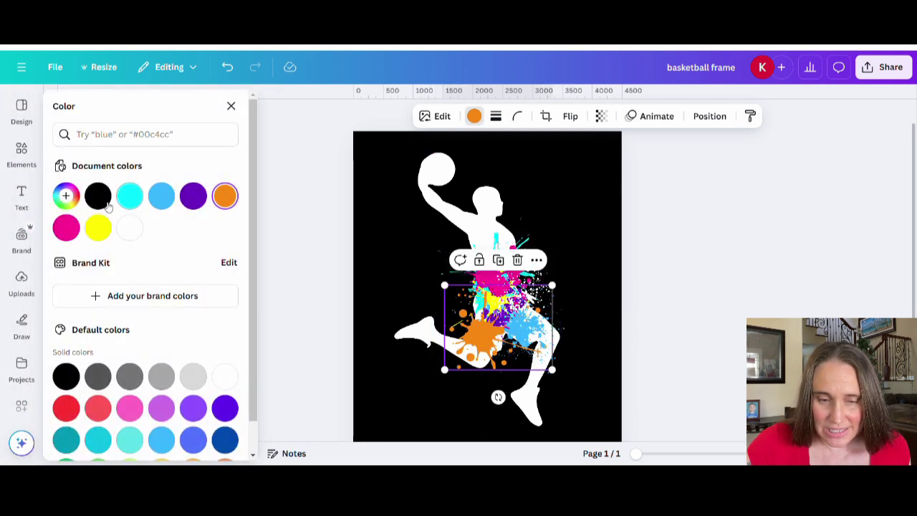
click(76, 199)
drag(195, 231, 208, 215)
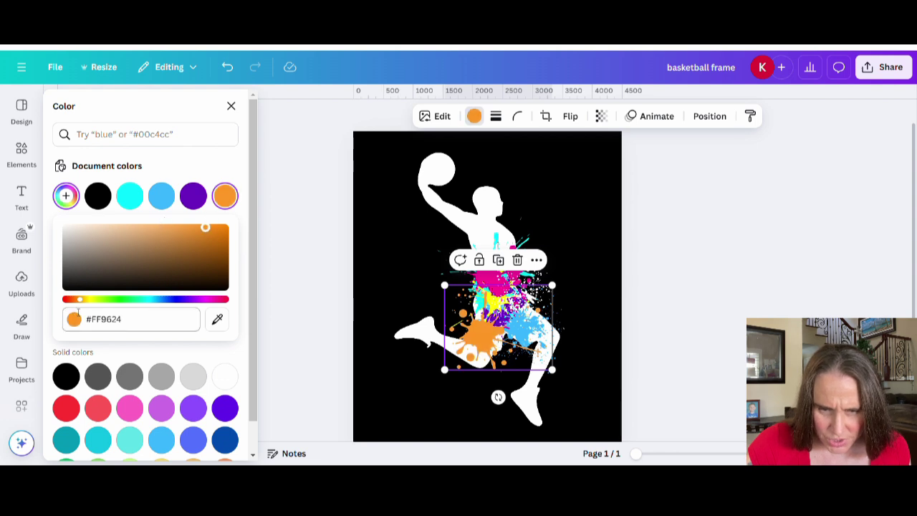
mouse_move(79, 301)
mouse_down()
mouse_move(94, 304)
mouse_move(84, 304)
mouse_up()
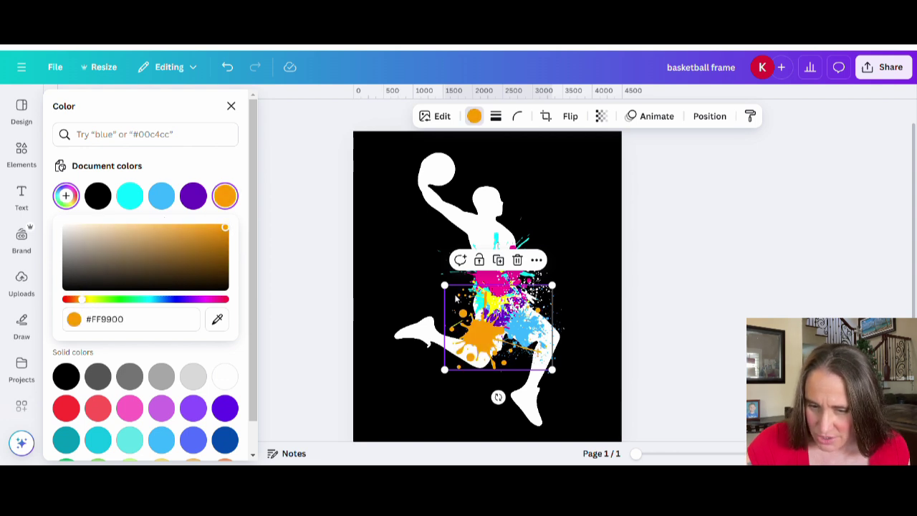
drag(551, 285, 511, 320)
drag(482, 362, 454, 182)
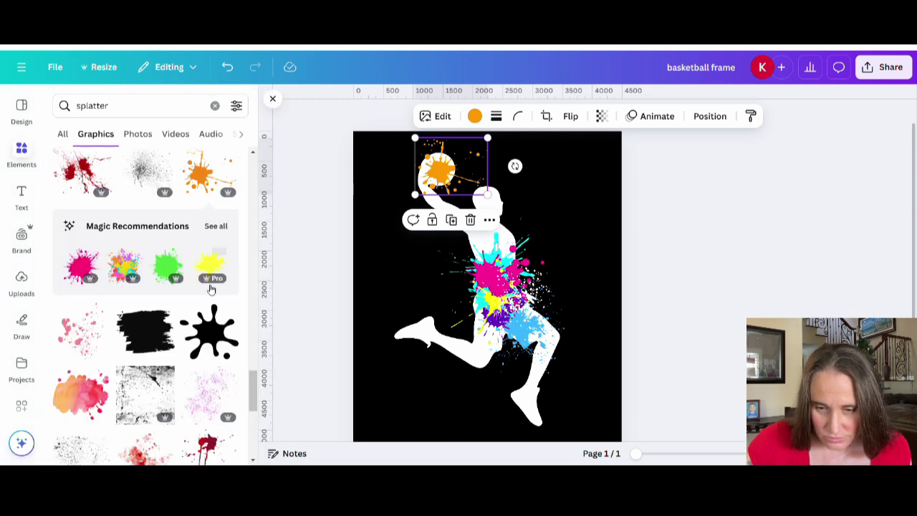
Add green and hot-pink neon splatters, each shrunk, over the player's lower torso and hips
click(166, 278)
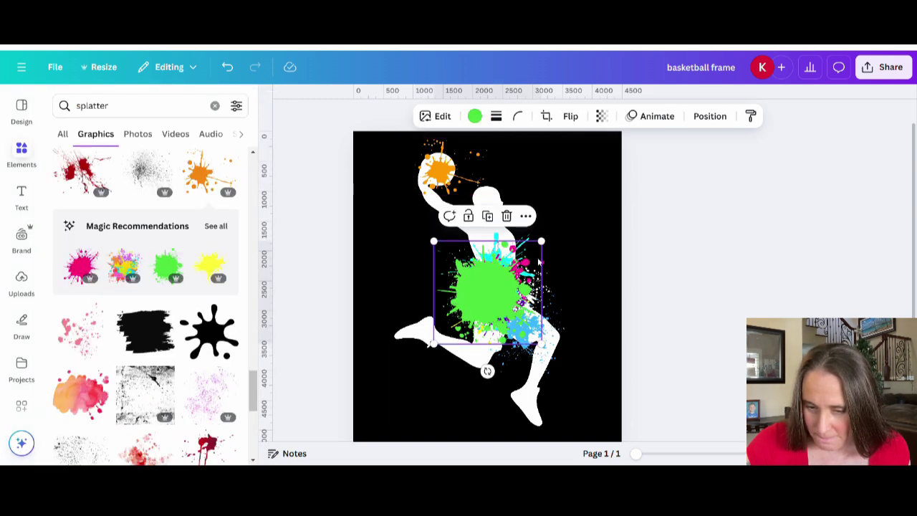
drag(545, 238, 484, 320)
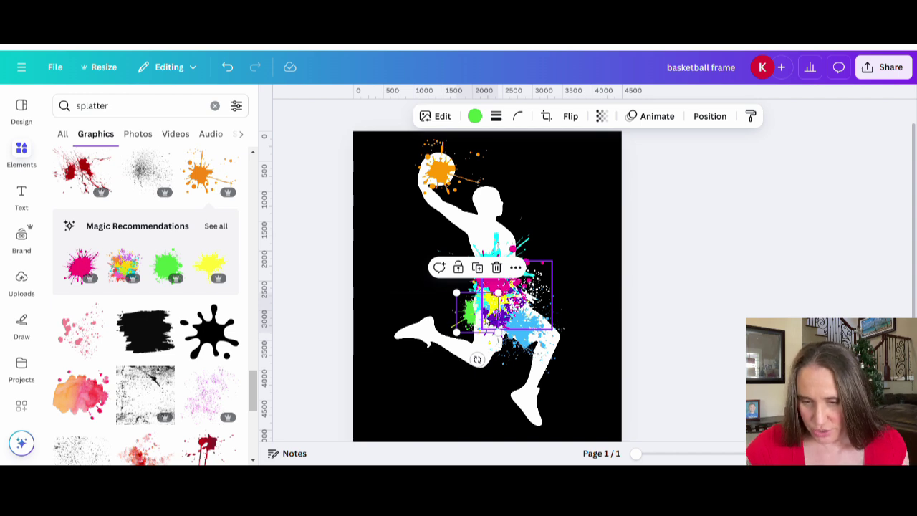
click(634, 262)
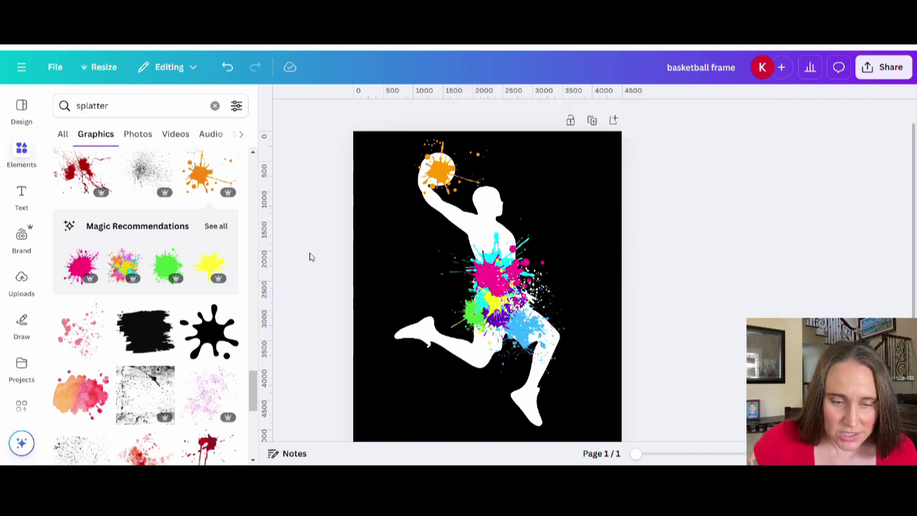
click(99, 275)
drag(546, 249, 482, 298)
drag(464, 336, 500, 351)
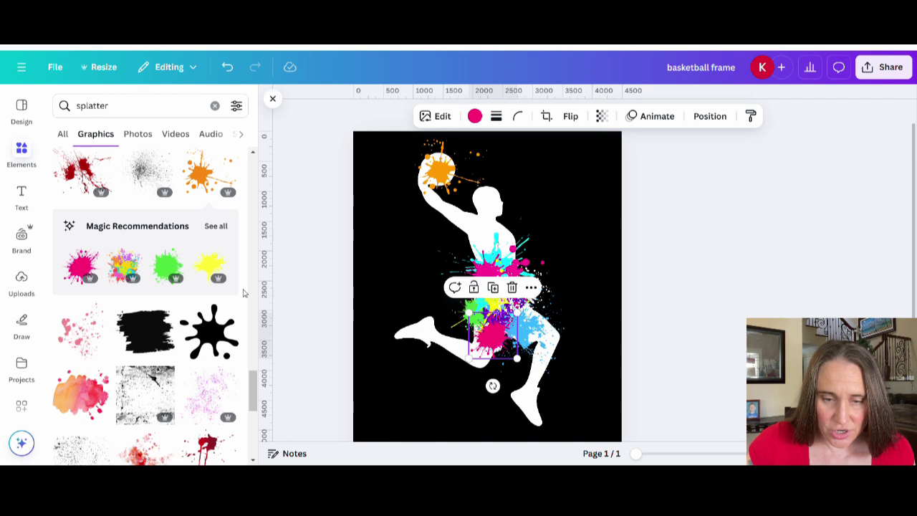
Add yellow and multicoloured splatters shrunk onto the legs, then add another pink splatter
click(225, 227)
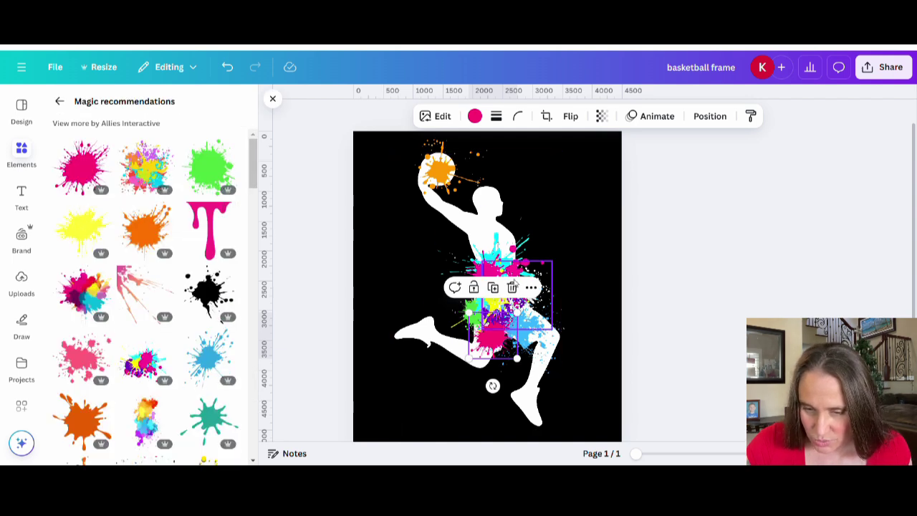
click(634, 304)
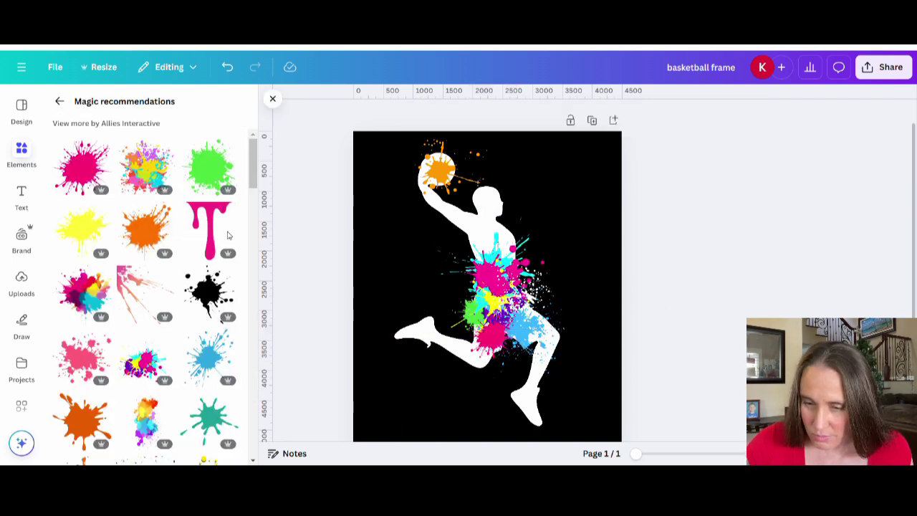
click(81, 227)
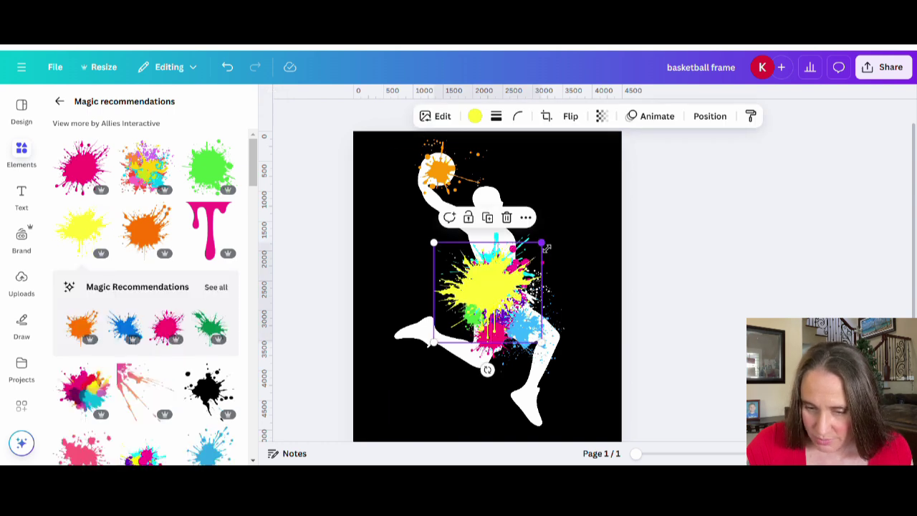
drag(547, 248, 487, 350)
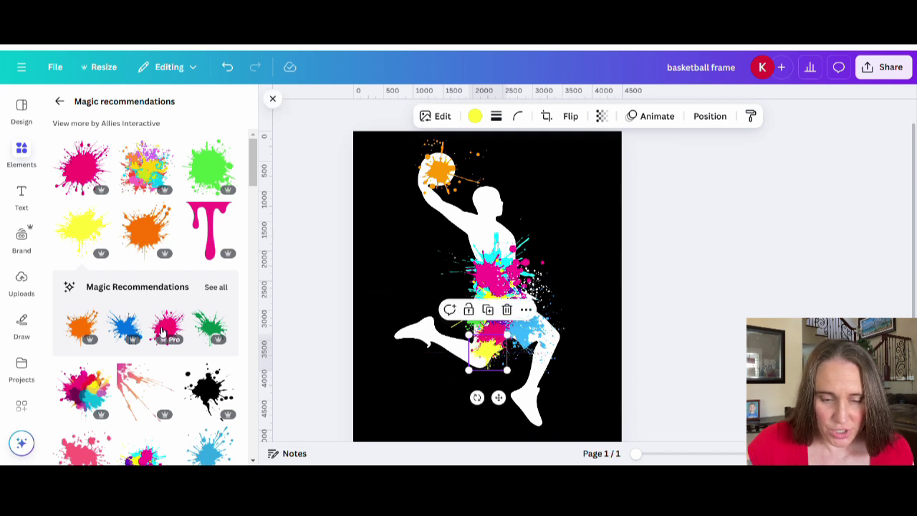
scroll(172, 301, down, 3)
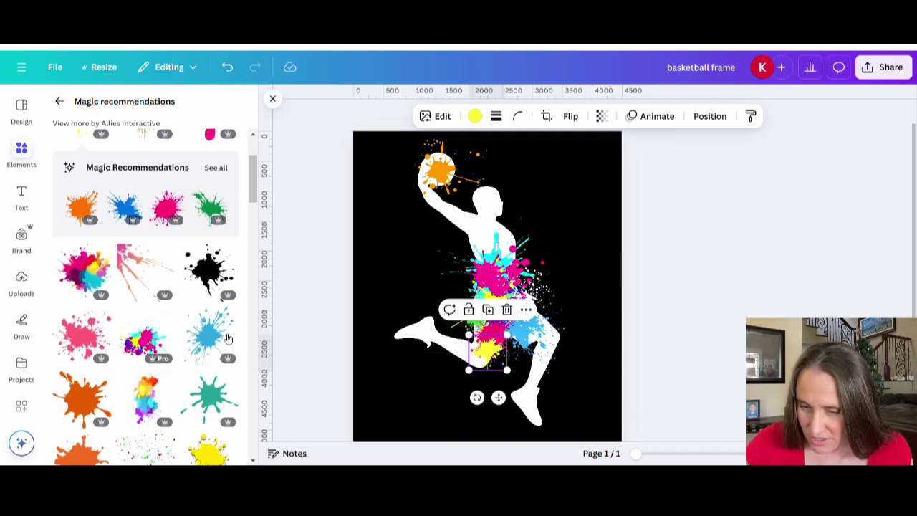
click(142, 344)
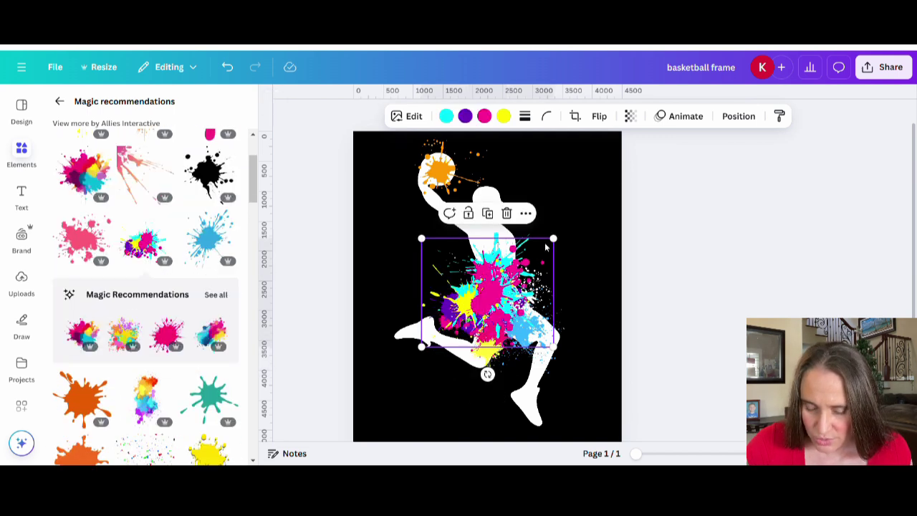
drag(552, 248, 512, 275)
drag(467, 318, 426, 331)
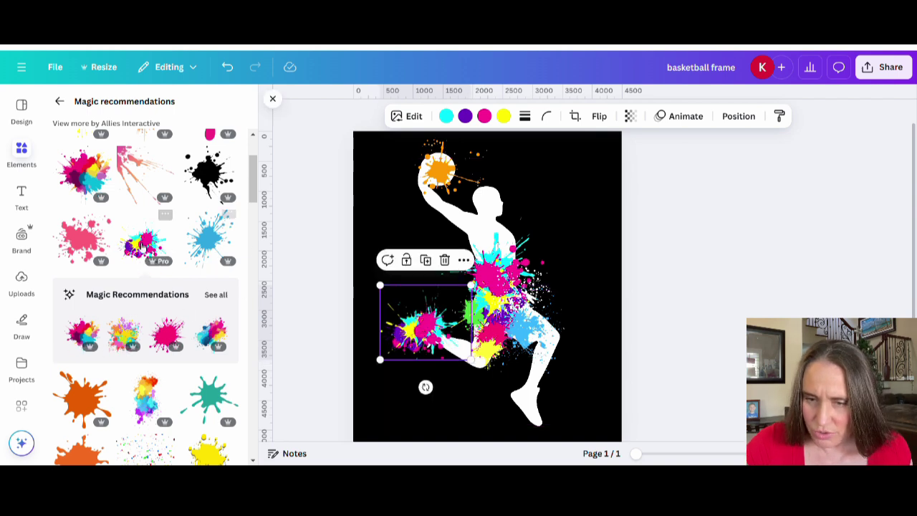
click(93, 240)
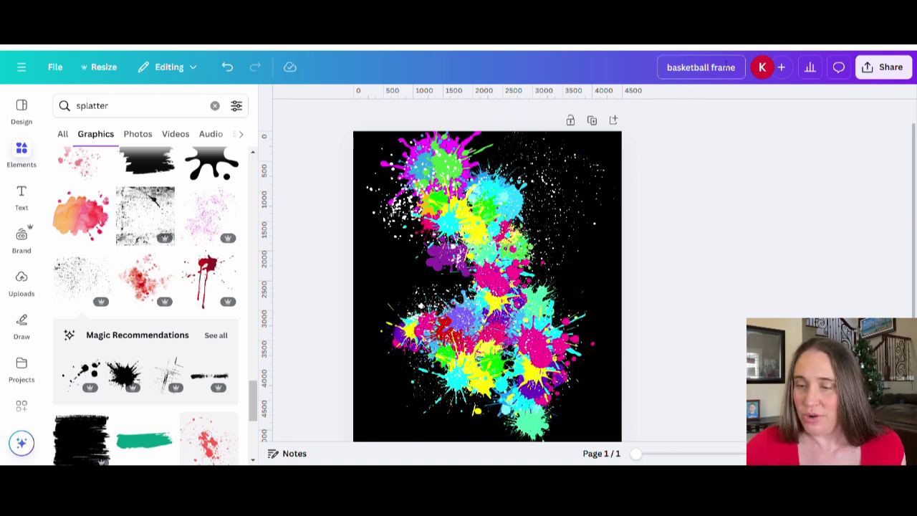
Retitle the design 'splatter mask' and download it as a PNG file
key(ctrl+a)
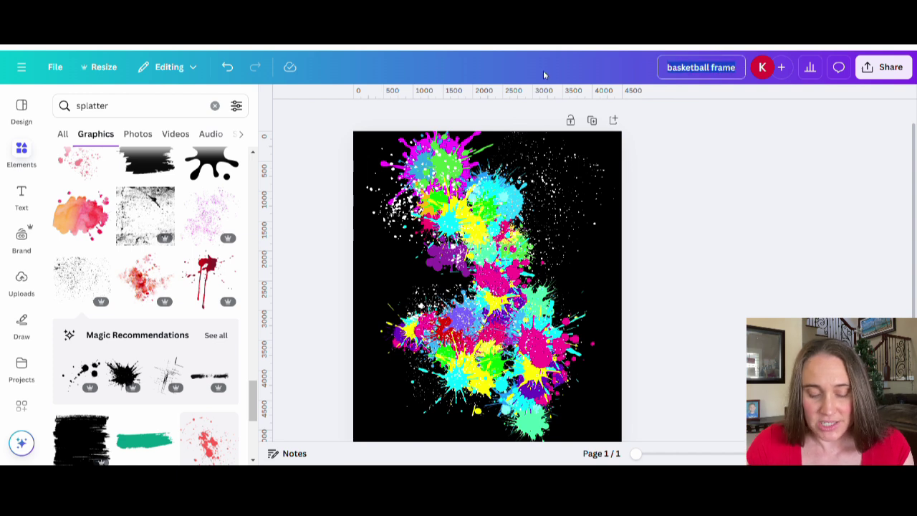
text(splatter mask)
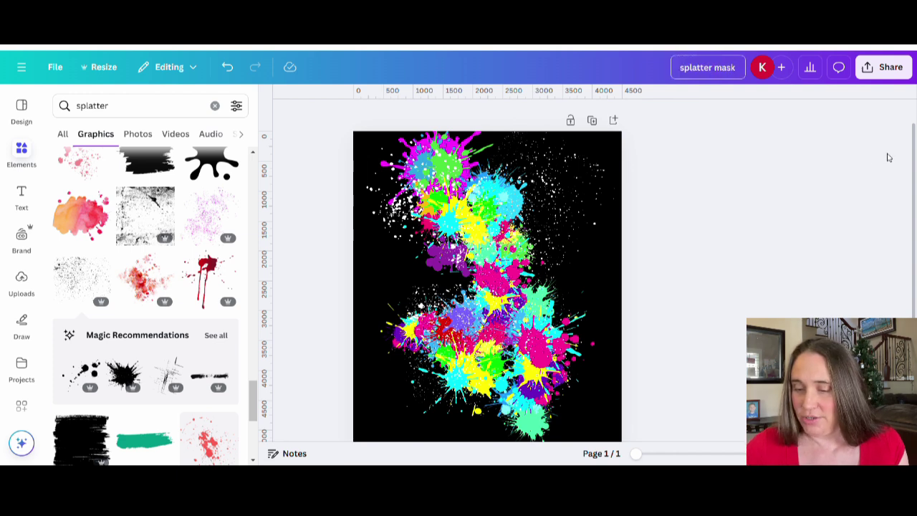
click(884, 67)
click(710, 323)
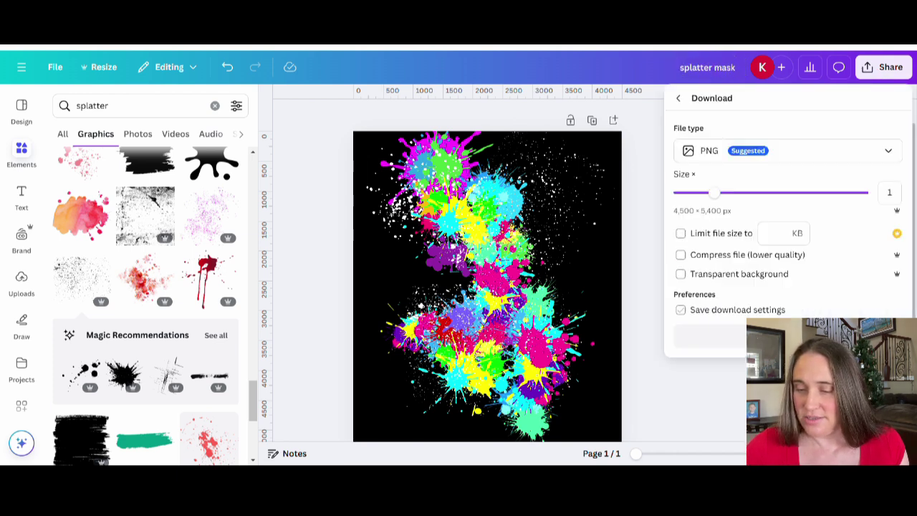
click(824, 336)
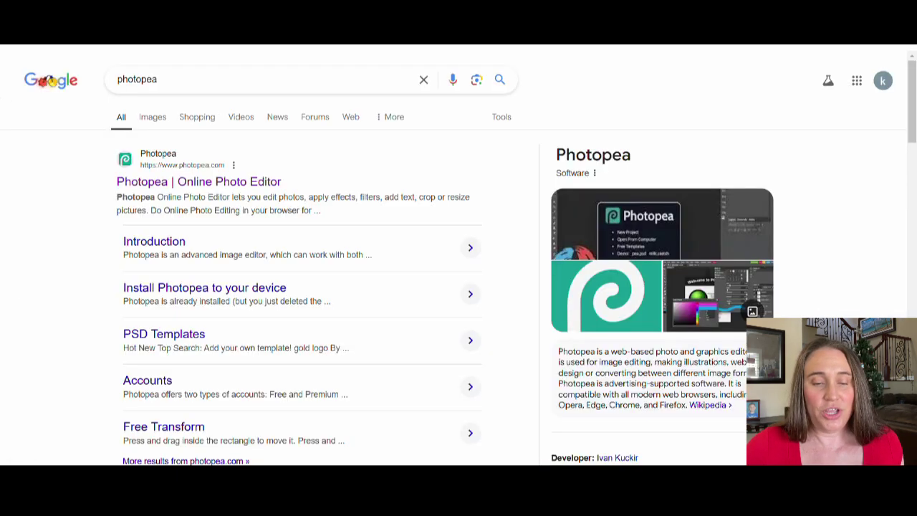
Open the Photopea online editor from the search results
click(150, 184)
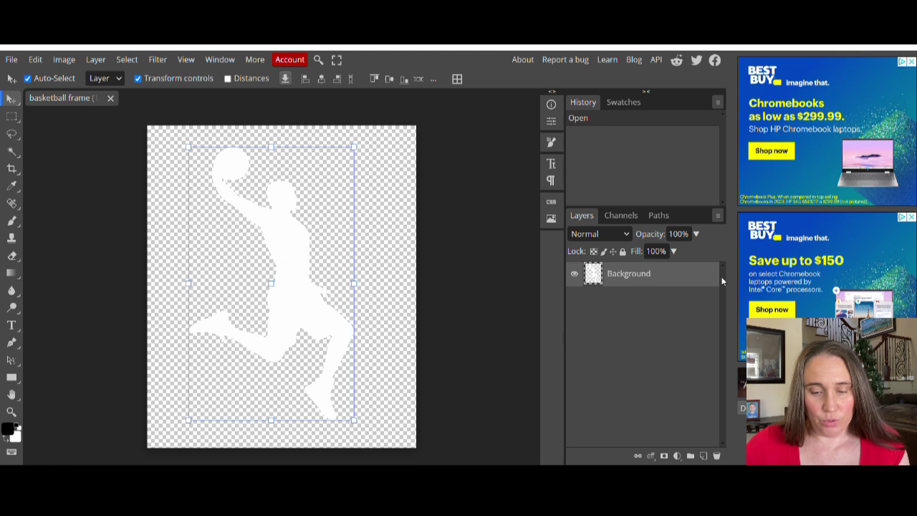
Use File > Open & Place to add the splatter mask image as a layer
click(11, 64)
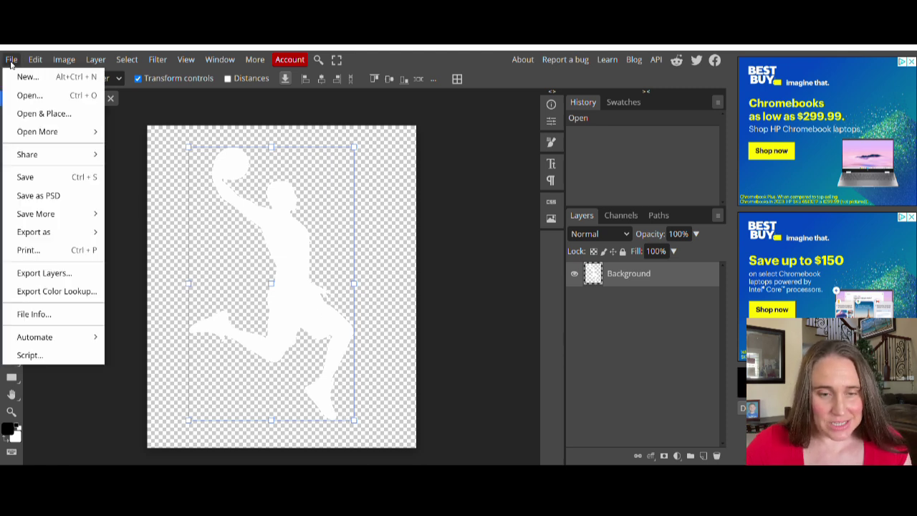
click(24, 113)
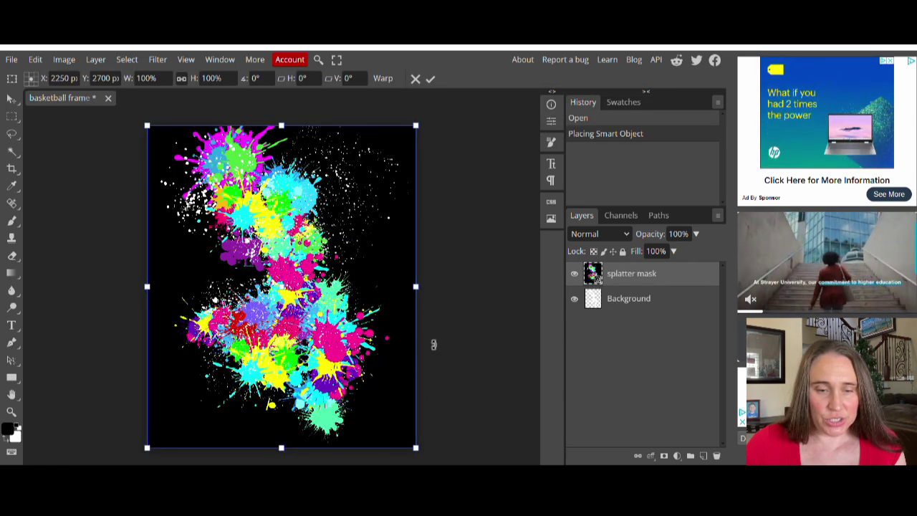
Clip the splatter layer to the silhouette and export it as PNG named 'splatter'
click(95, 60)
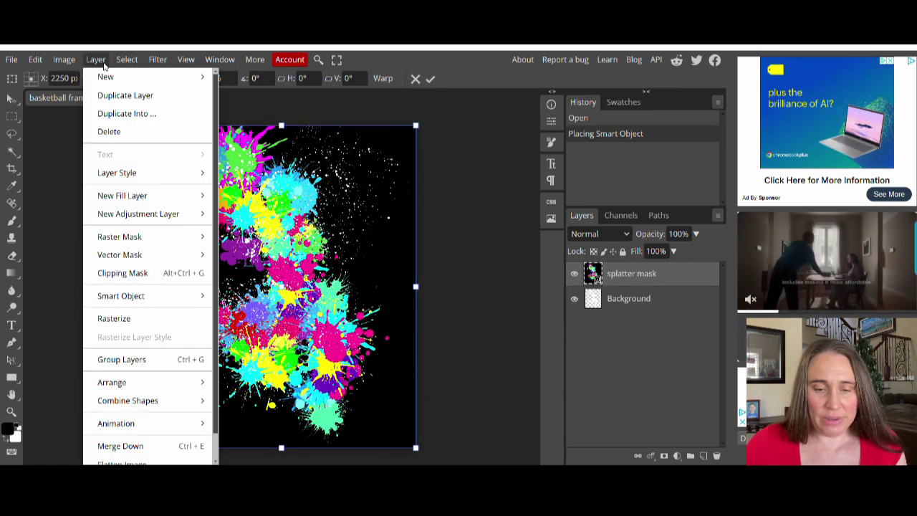
click(159, 273)
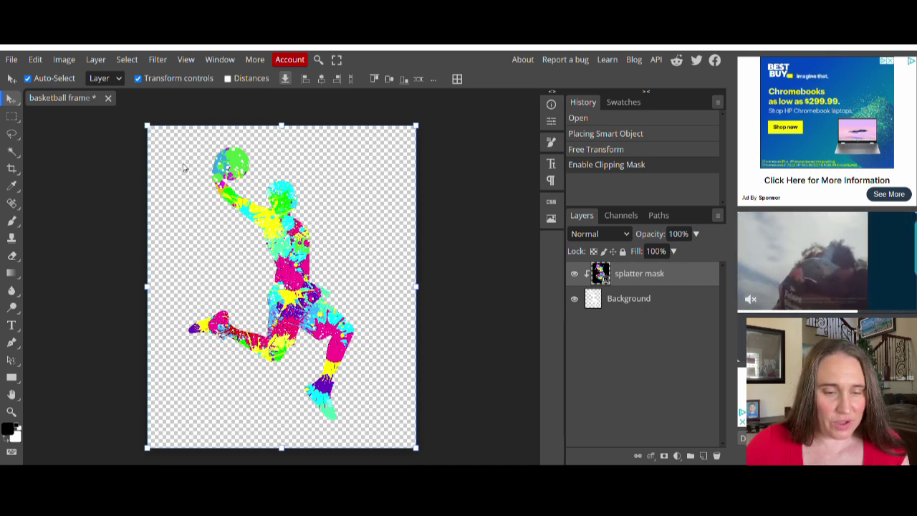
click(11, 60)
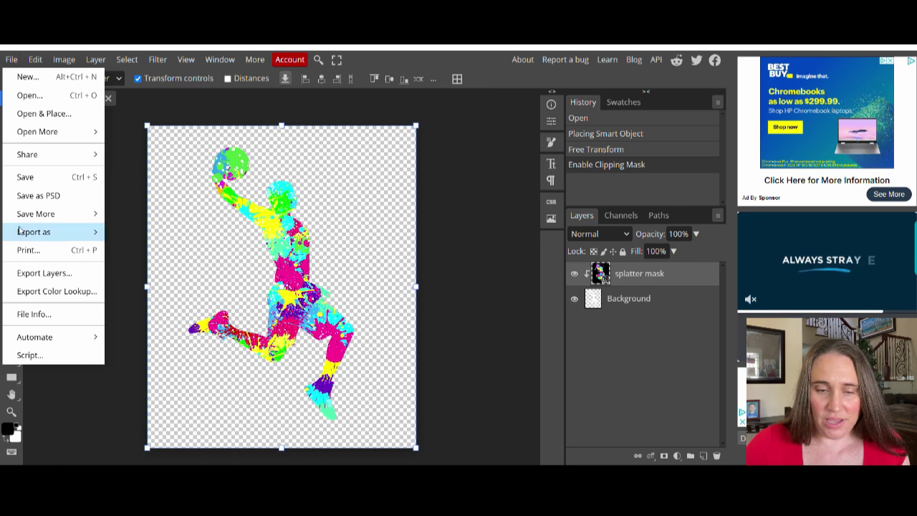
mouse_move(22, 232)
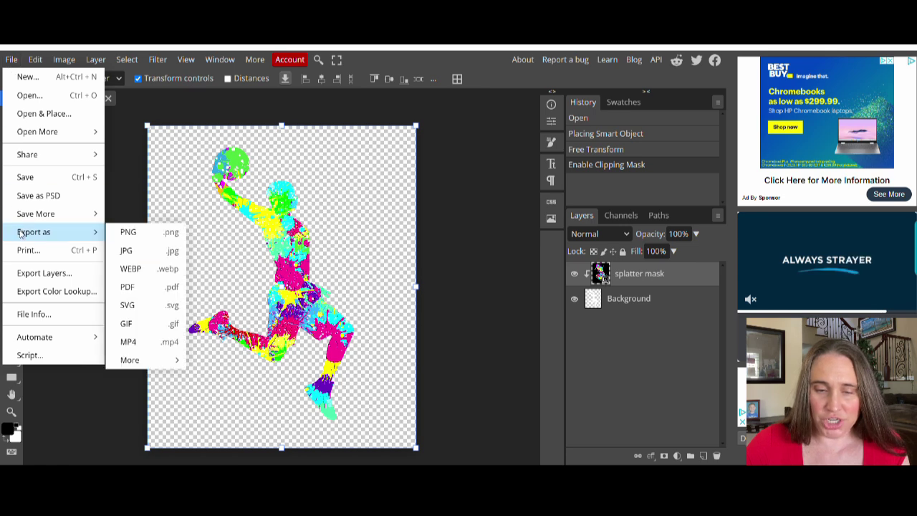
click(129, 233)
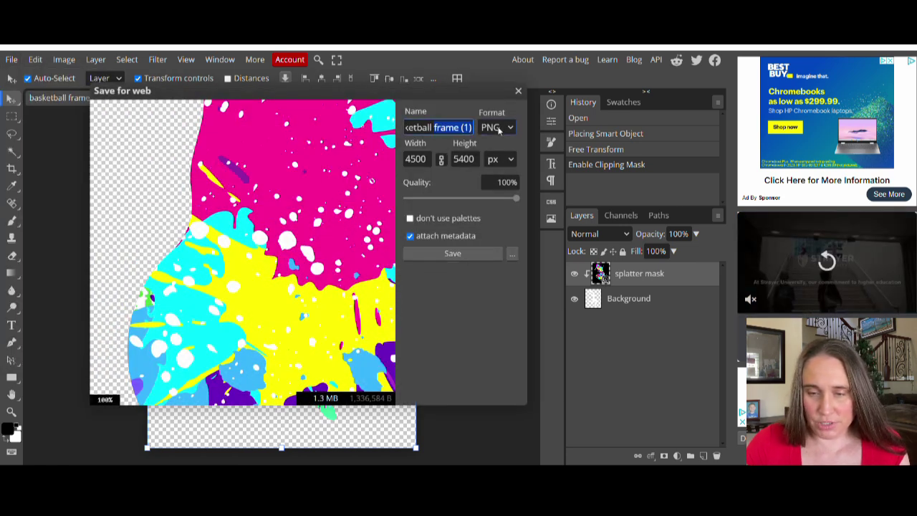
text(splatter)
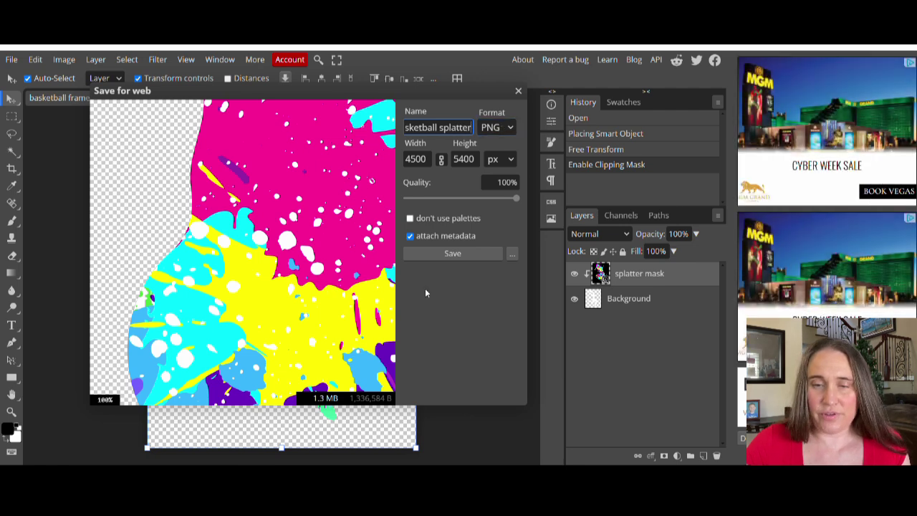
click(453, 253)
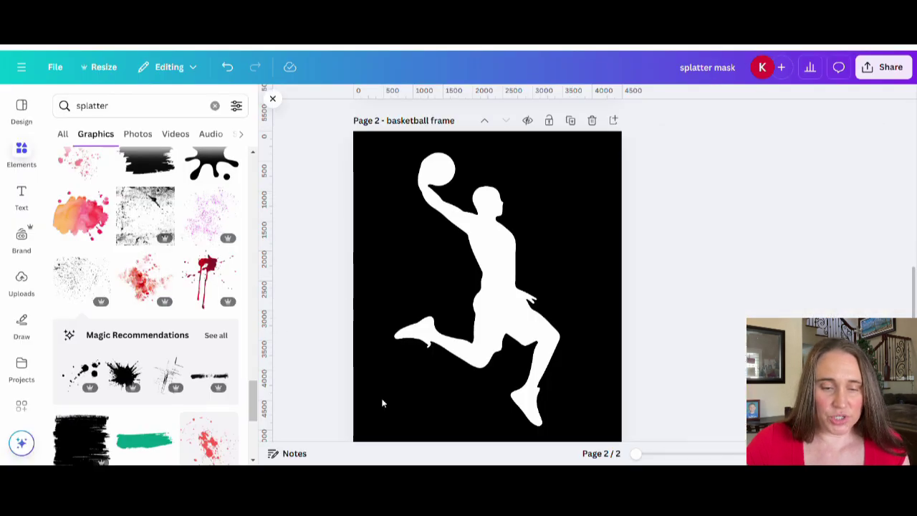
Place the uploaded splatter-player PNG on page 2, enlarged over the silhouette with its bottom trimmed
click(22, 281)
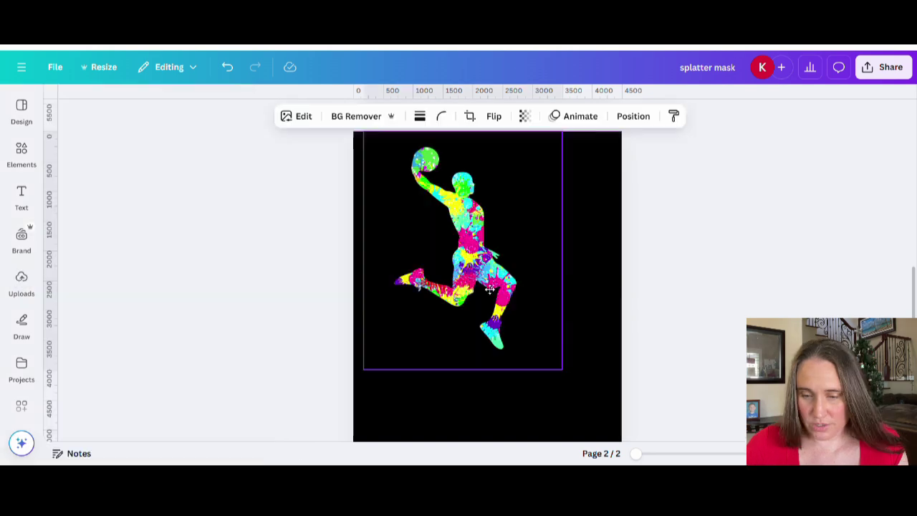
drag(527, 286, 514, 286)
scroll(513, 284, down, 1)
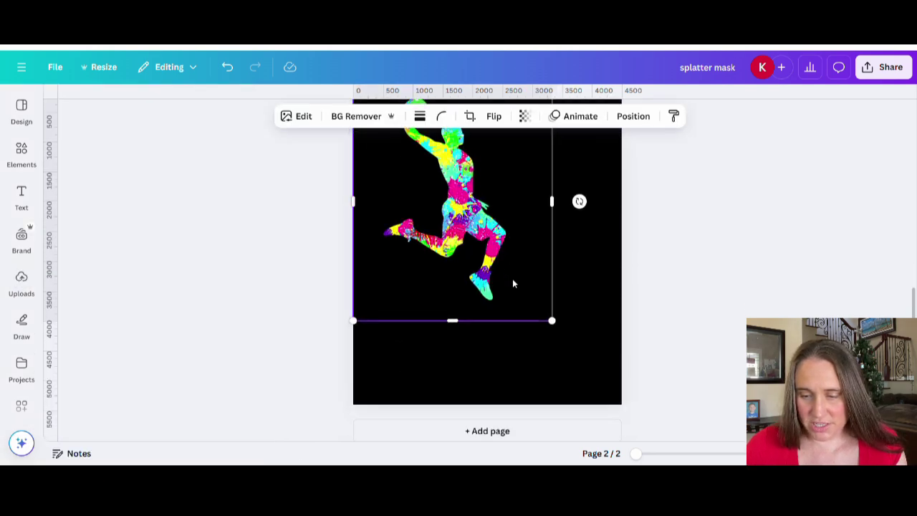
drag(552, 321, 612, 411)
drag(487, 393, 486, 375)
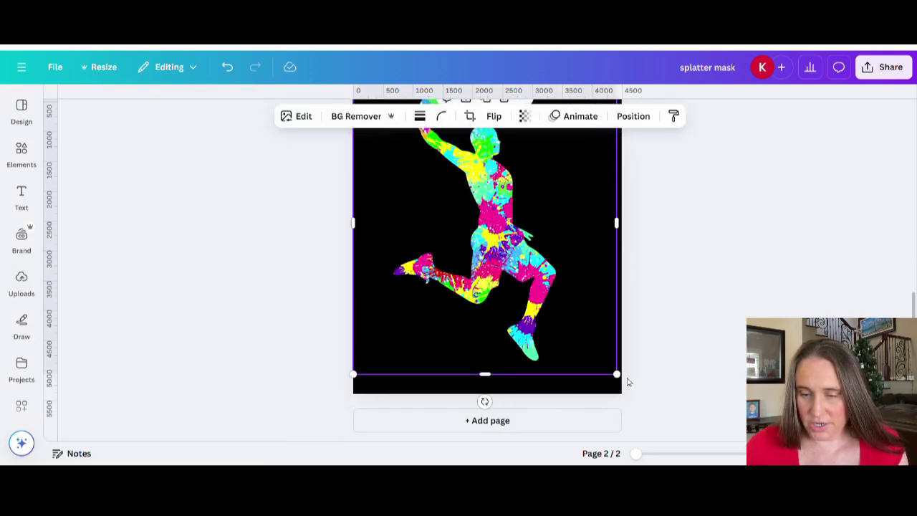
click(683, 362)
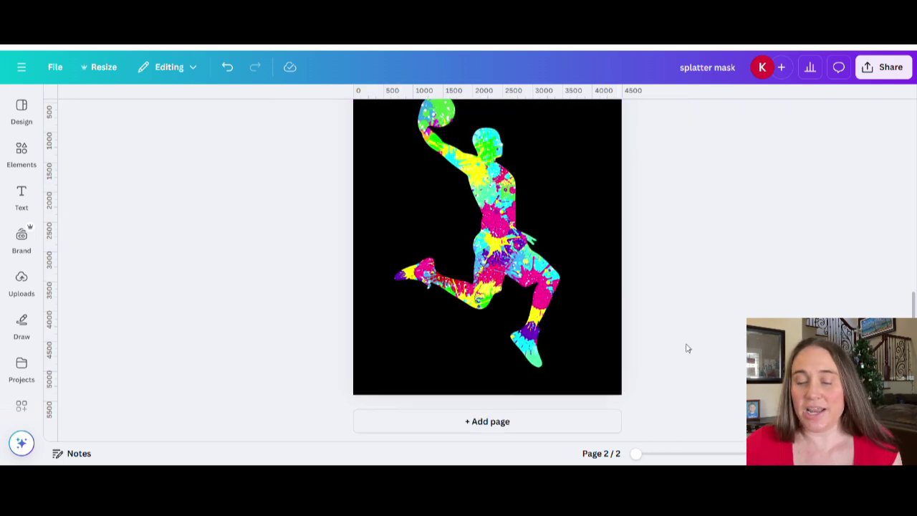
scroll(686, 336, up, 2)
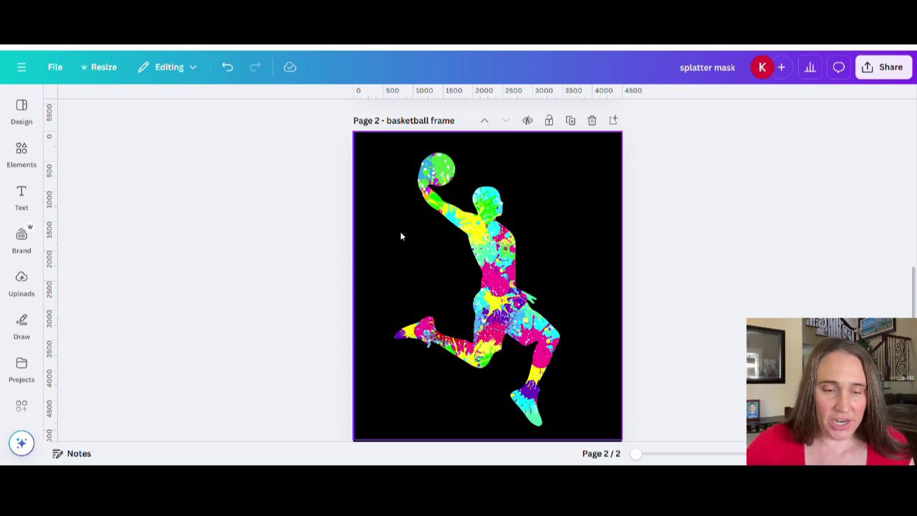
Bring up the recently used splatter graphics in the Elements panel
click(32, 149)
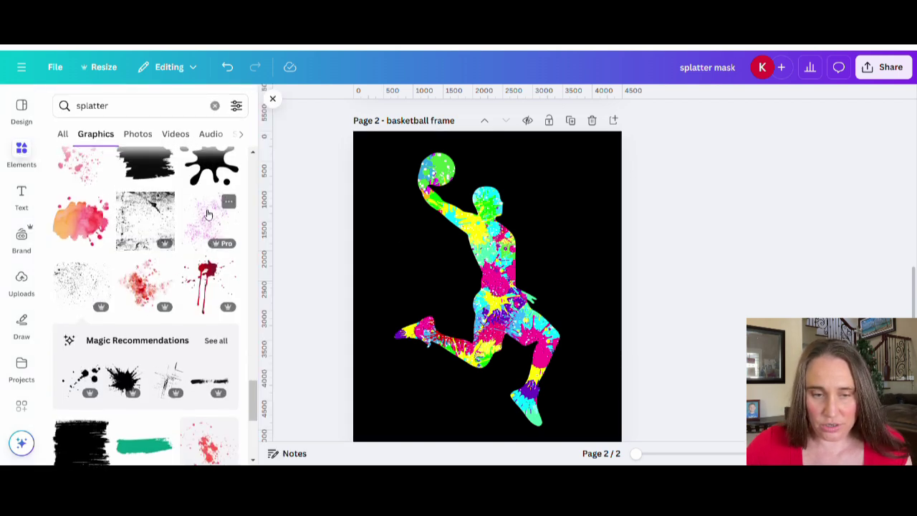
scroll(227, 223, down, 5)
drag(256, 264, 260, 191)
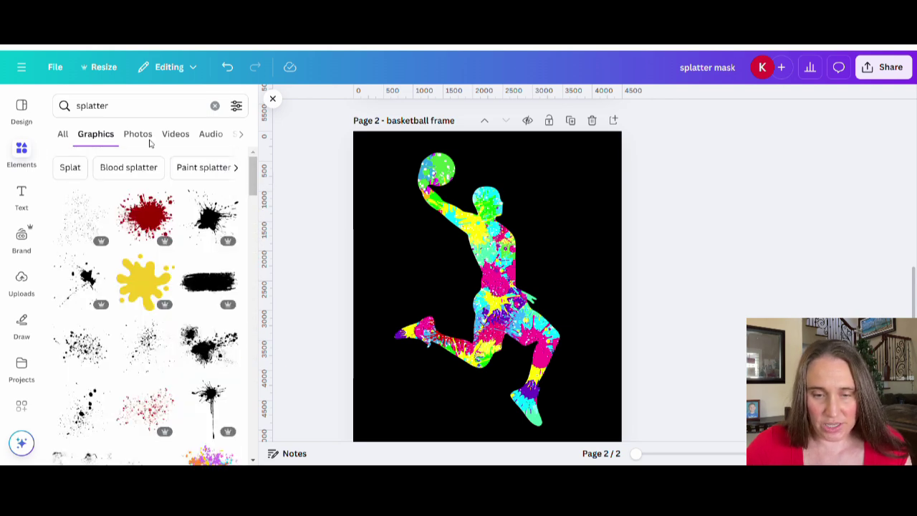
click(215, 105)
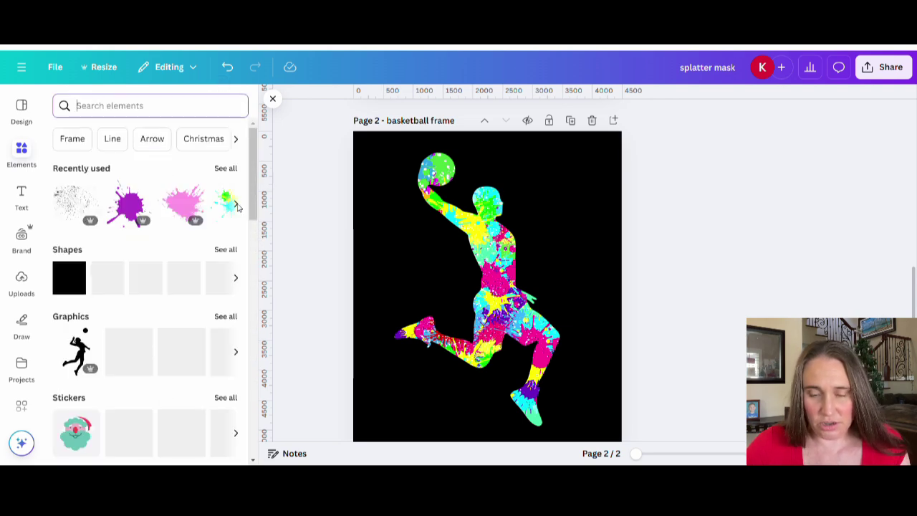
click(226, 168)
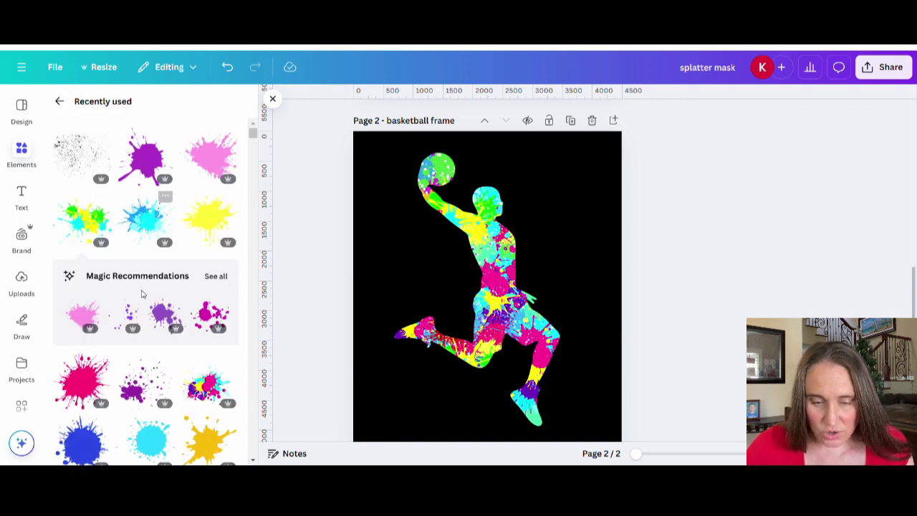
scroll(196, 262, down, 2)
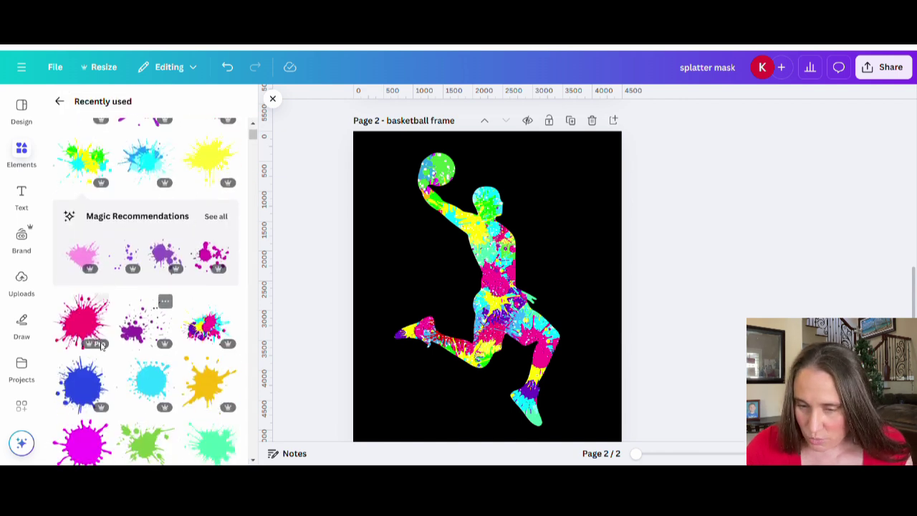
Add a pink splatter to the player and shrink it
click(82, 320)
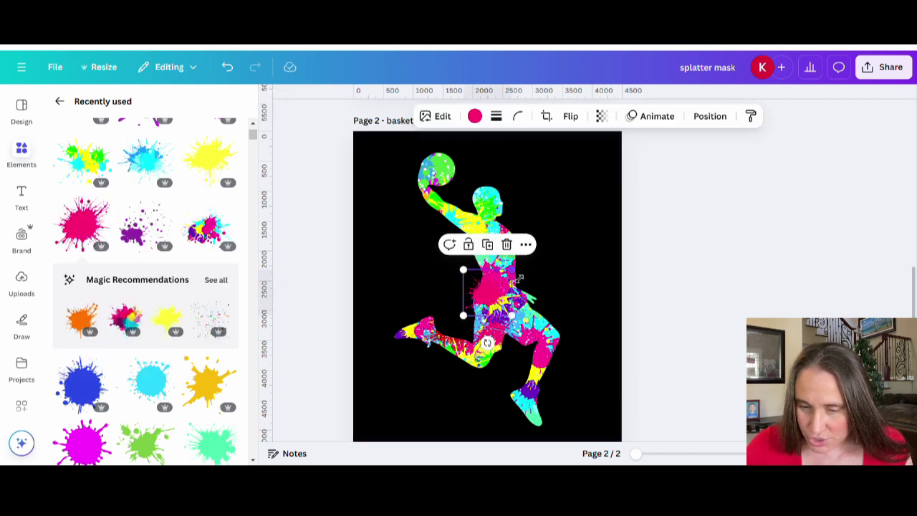
drag(512, 270, 487, 288)
click(679, 273)
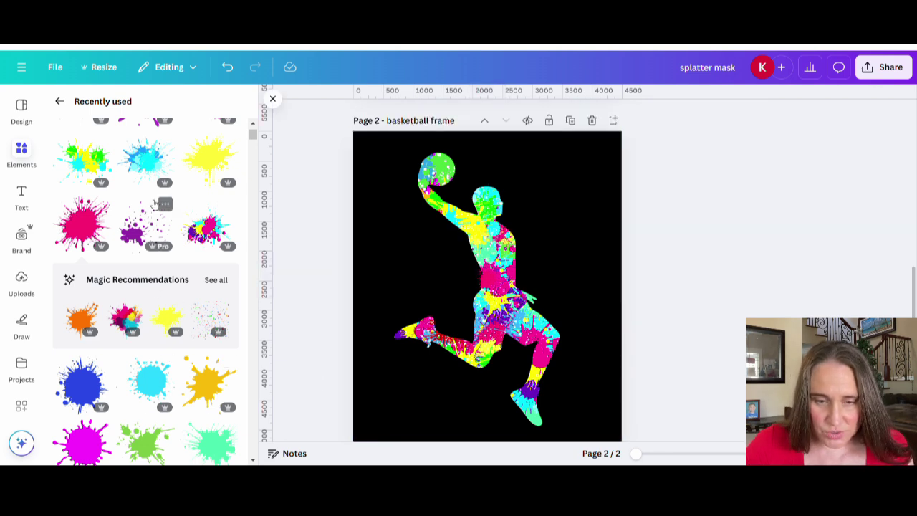
scroll(152, 228, up, 1)
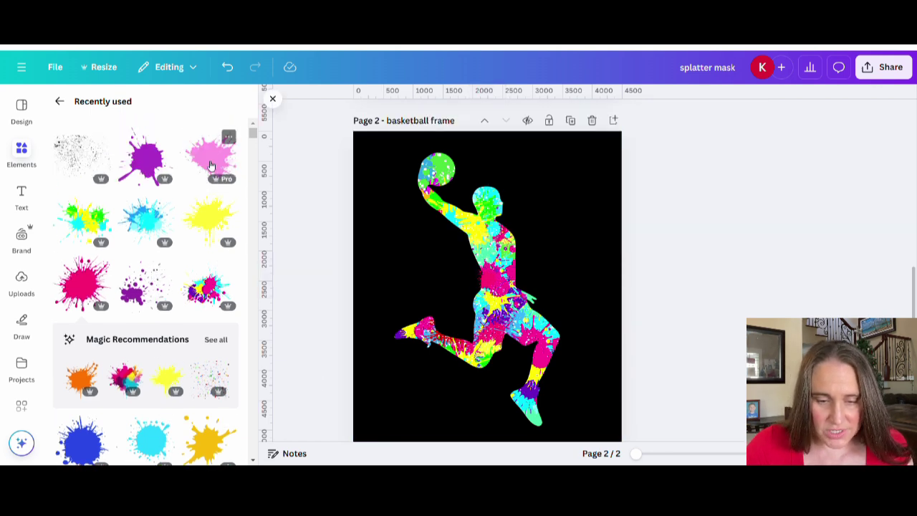
scroll(142, 340, down, 4)
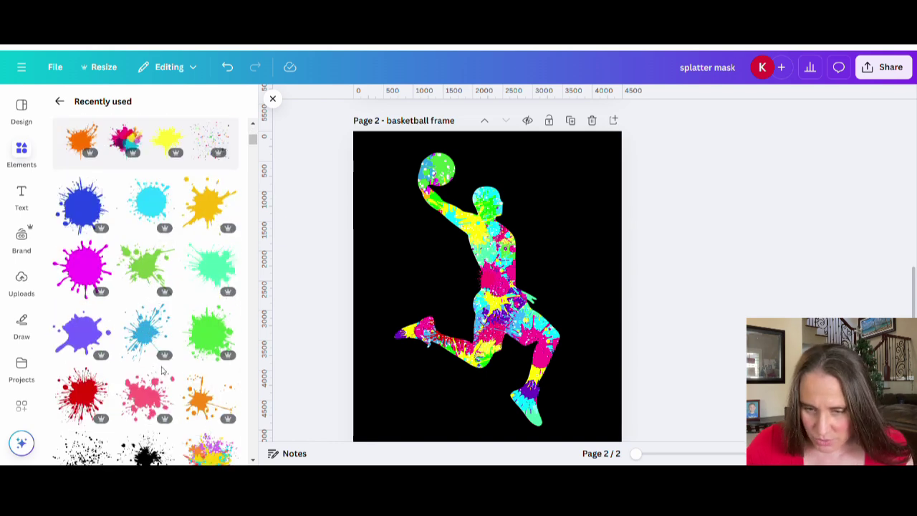
Add a small mint-green splatter filling the gap on the player's chest
click(215, 271)
drag(475, 296, 488, 270)
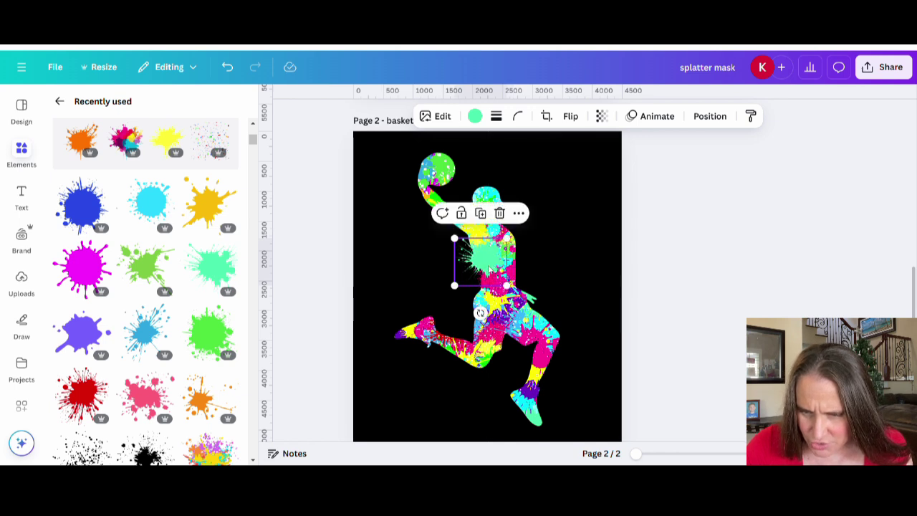
drag(513, 239, 489, 268)
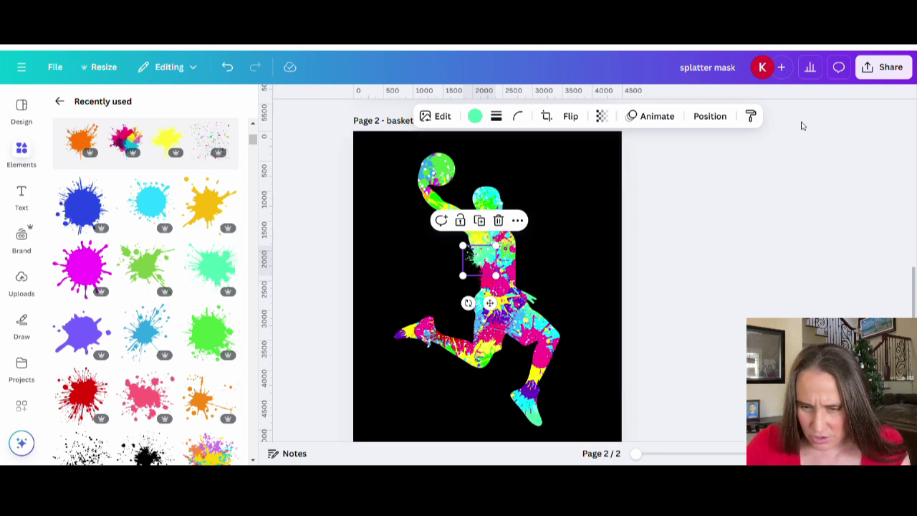
click(733, 197)
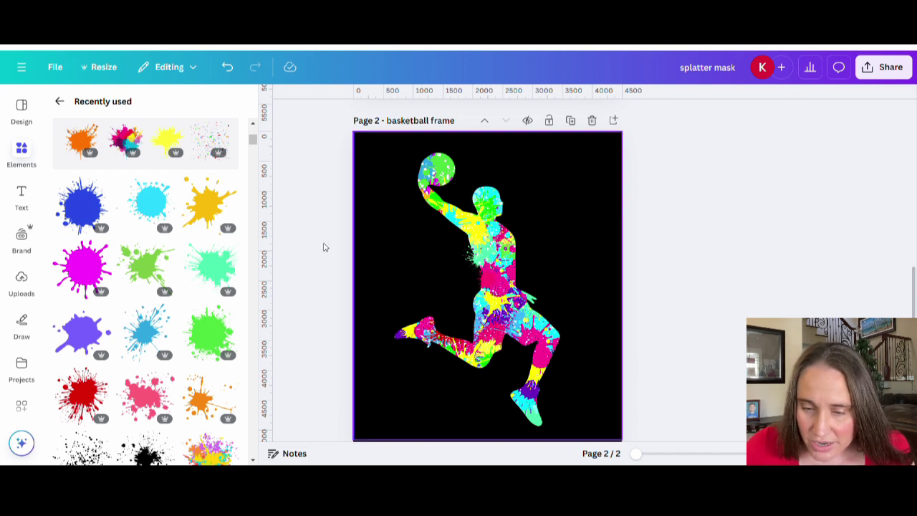
Move the dark blue splatter onto the basketball, recolour it light blue via eyedropper, and enlarge it
click(83, 204)
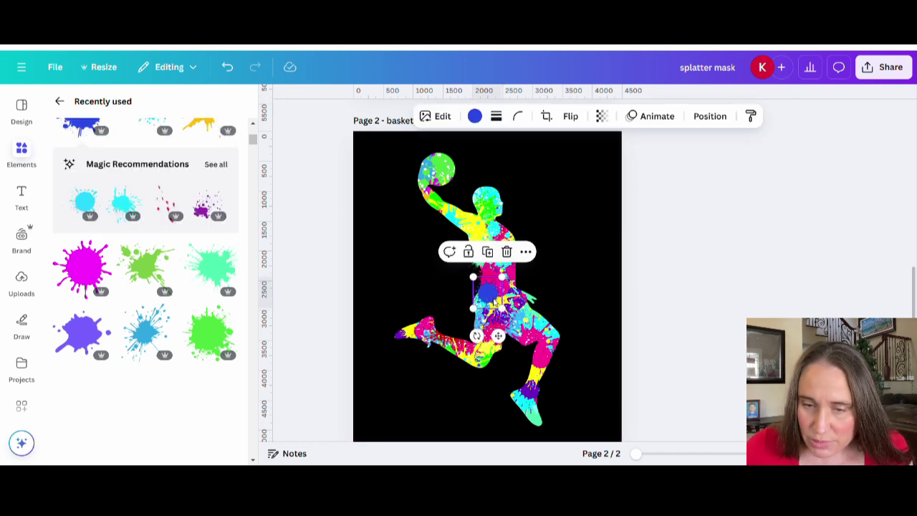
drag(494, 303, 442, 183)
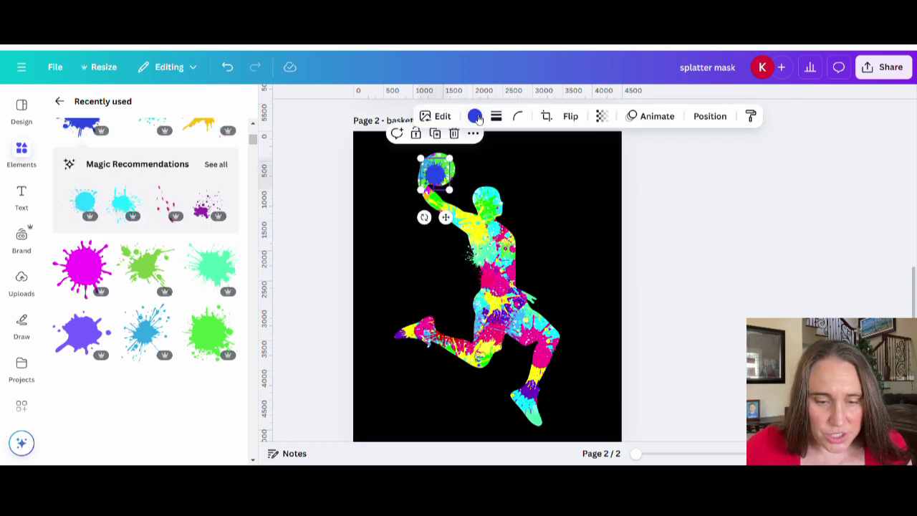
click(475, 116)
click(66, 196)
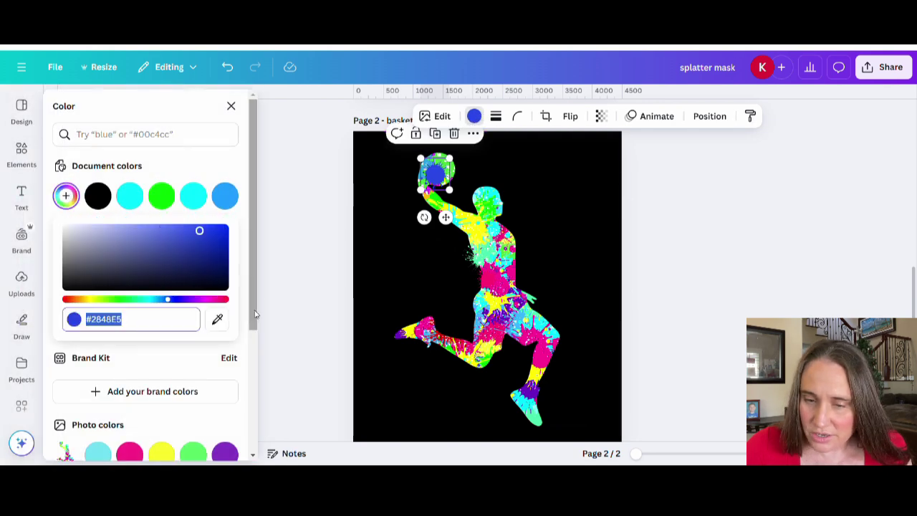
click(217, 320)
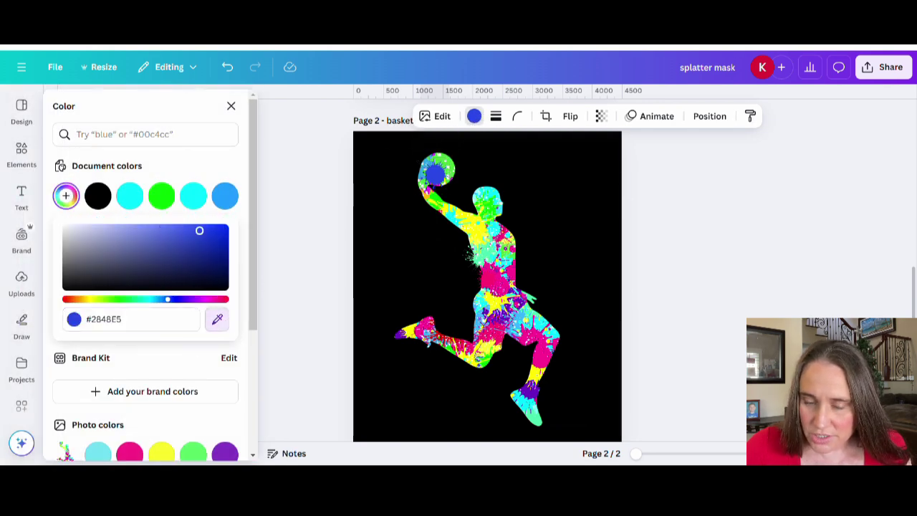
click(425, 213)
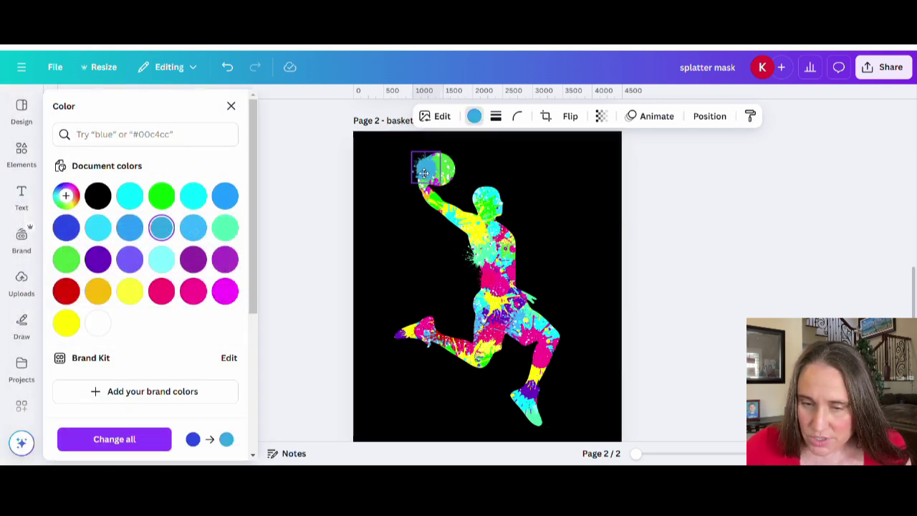
click(425, 174)
drag(445, 154, 451, 146)
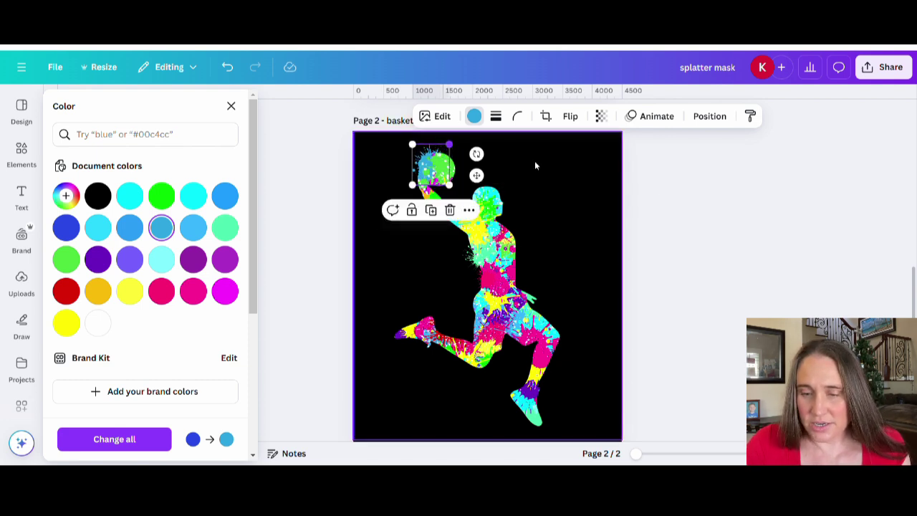
click(690, 222)
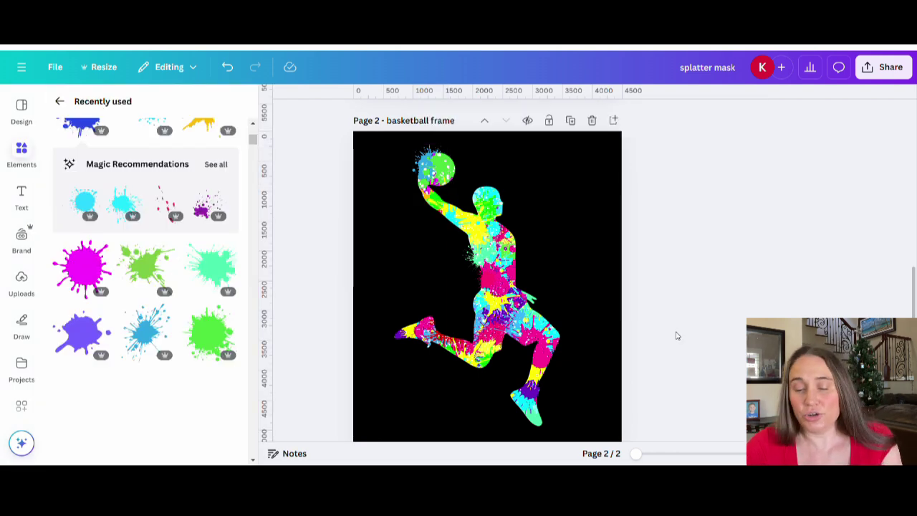
Check the small pink splatter on the player's torso
scroll(681, 344, down, 2)
scroll(681, 301, up, 2)
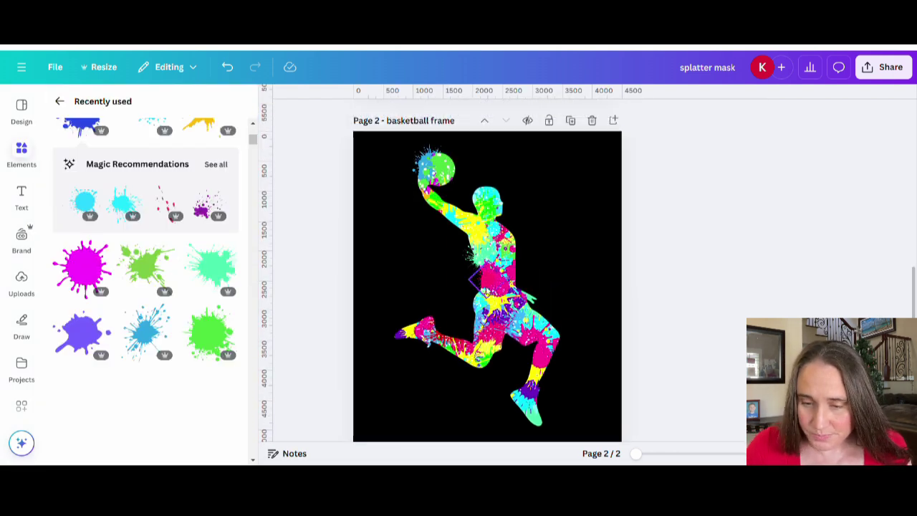
click(486, 290)
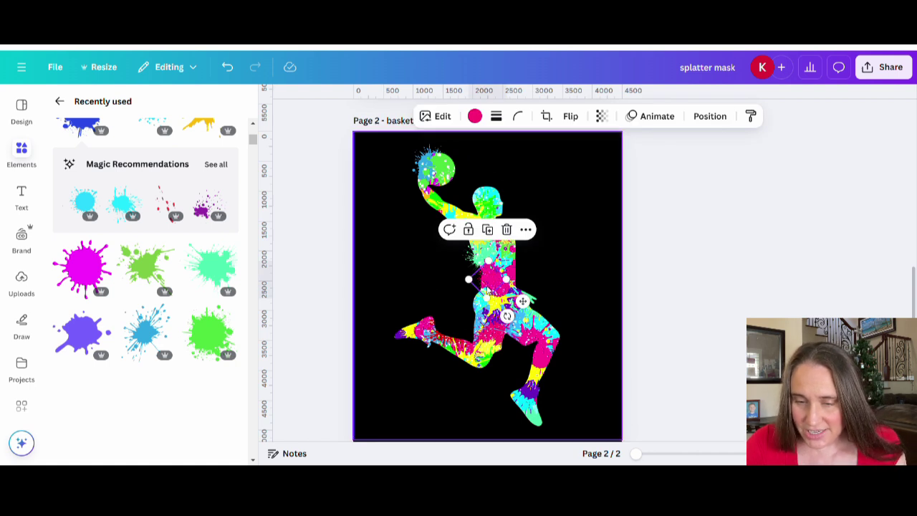
click(637, 273)
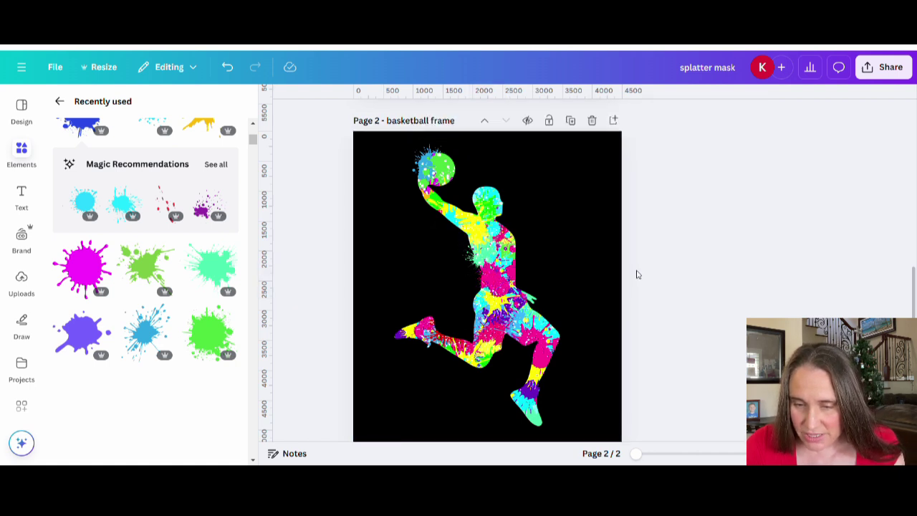
Add a shrunken cyan splatter beside the raised arm, rotated 24°
click(122, 204)
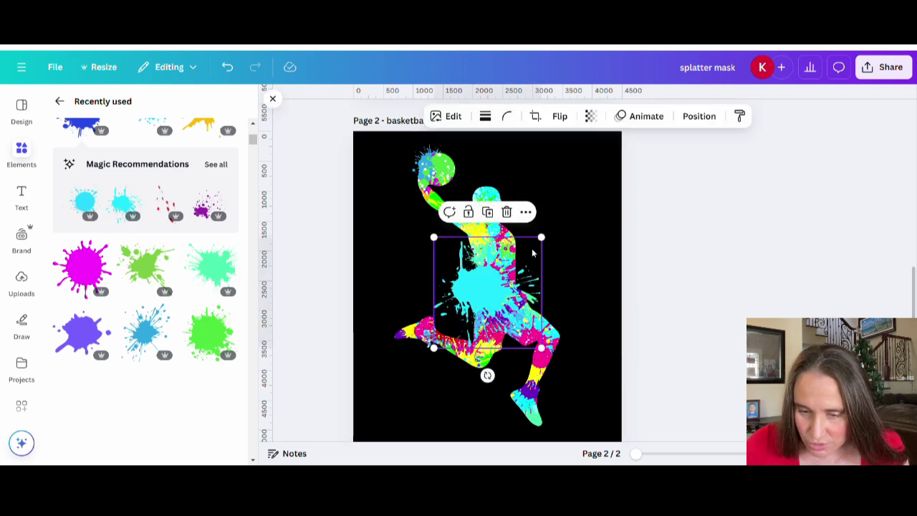
drag(541, 237, 444, 210)
drag(440, 277, 456, 230)
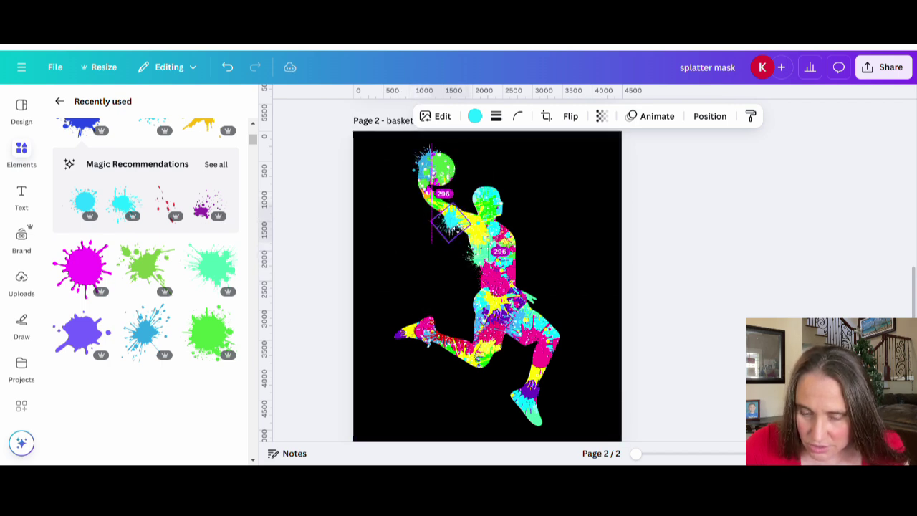
click(720, 271)
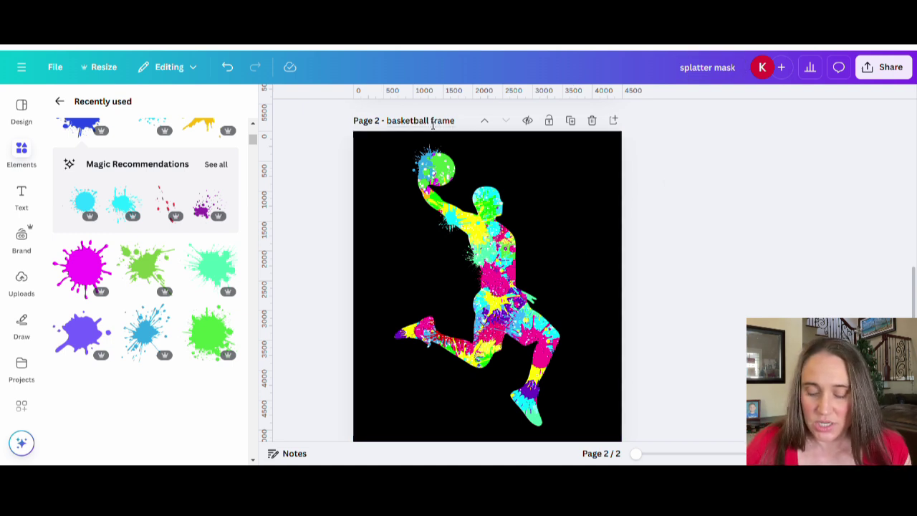
Rename the page to 'basketball splatter'
text(spl)
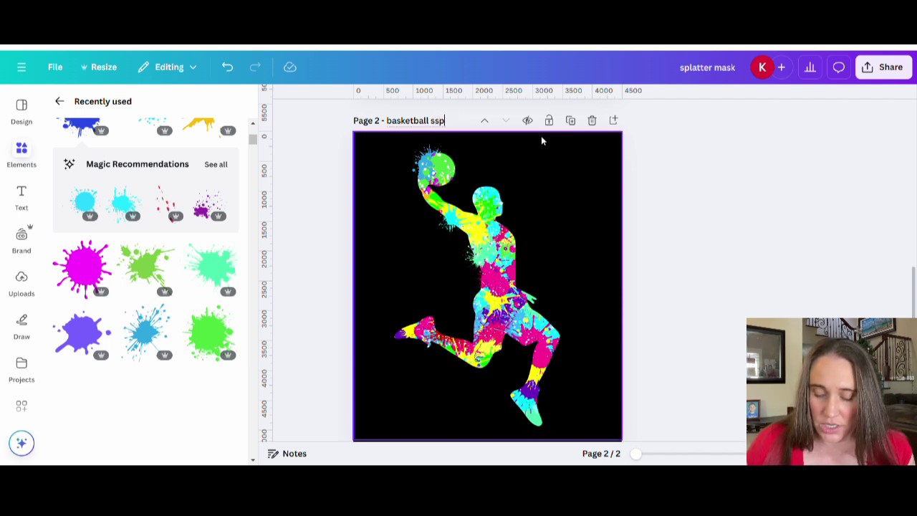
key(BackSpace)
key(BackSpace)
text(pl)
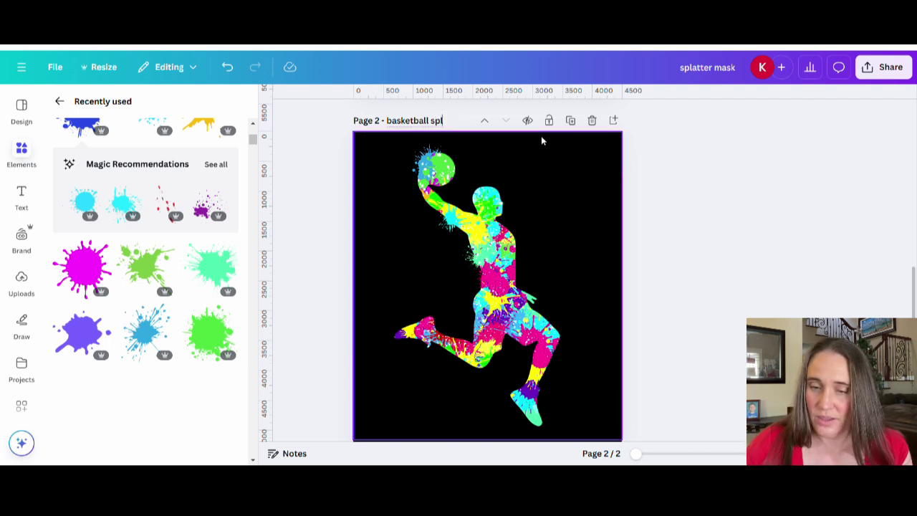
text(atter)
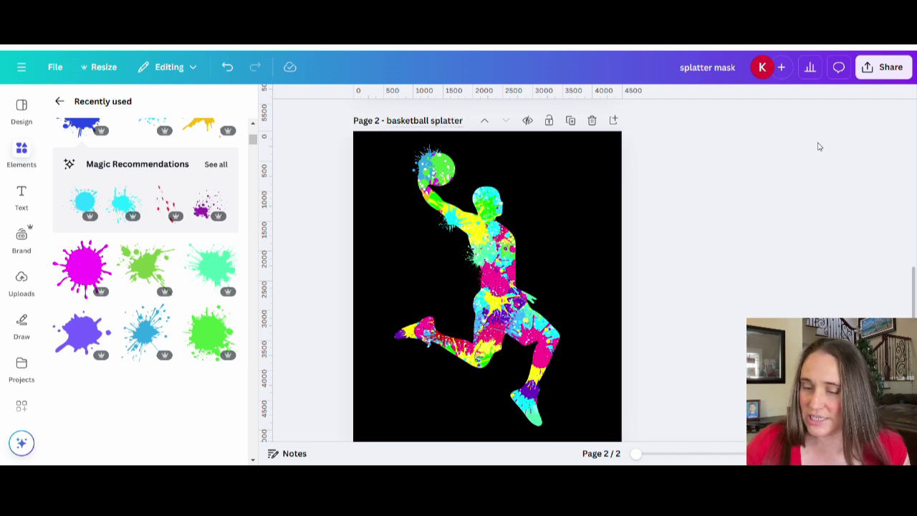
Download only page 2 as a PNG with transparent background
click(885, 67)
click(702, 308)
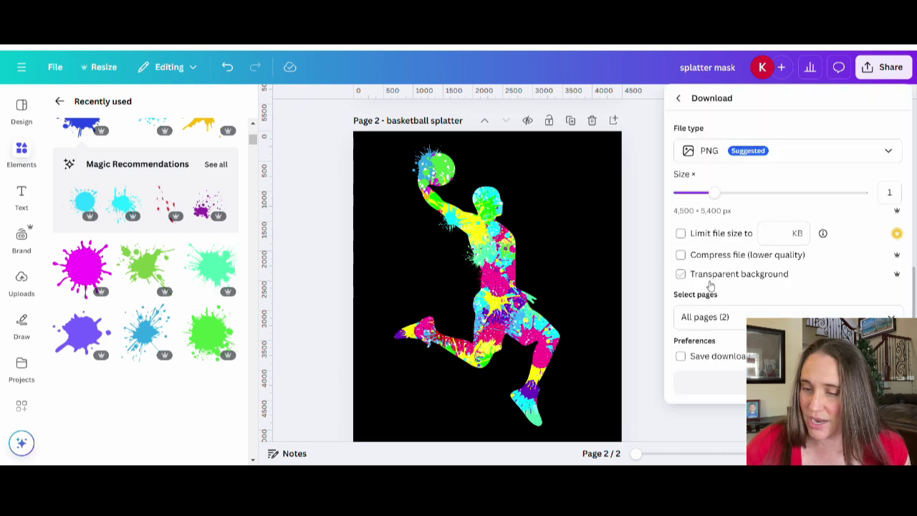
click(879, 312)
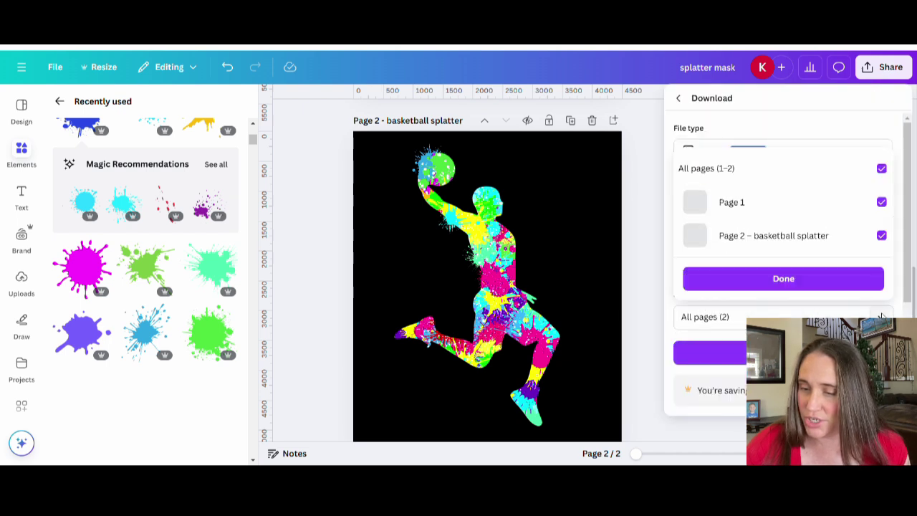
click(882, 168)
click(882, 235)
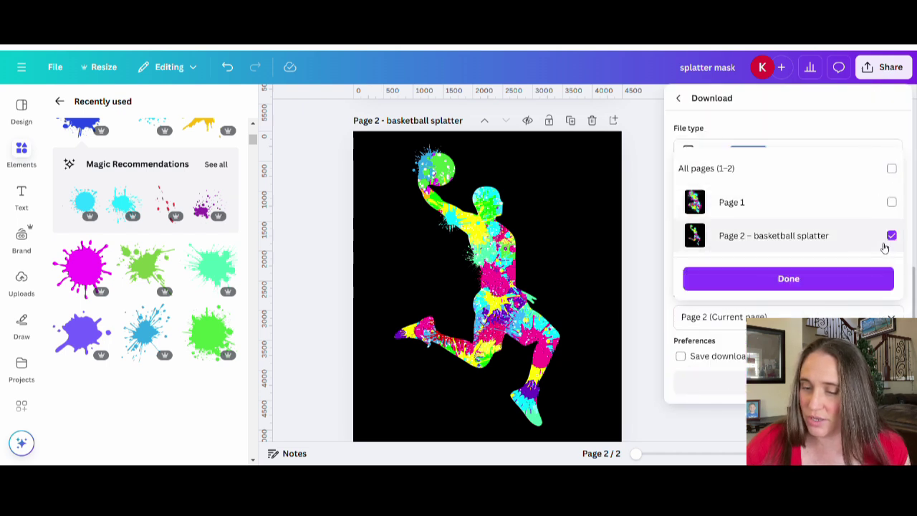
click(855, 278)
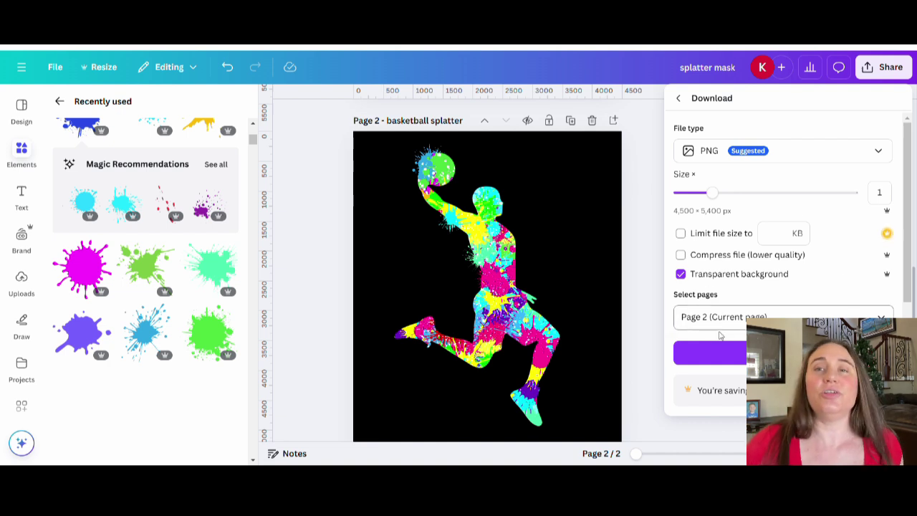
click(740, 353)
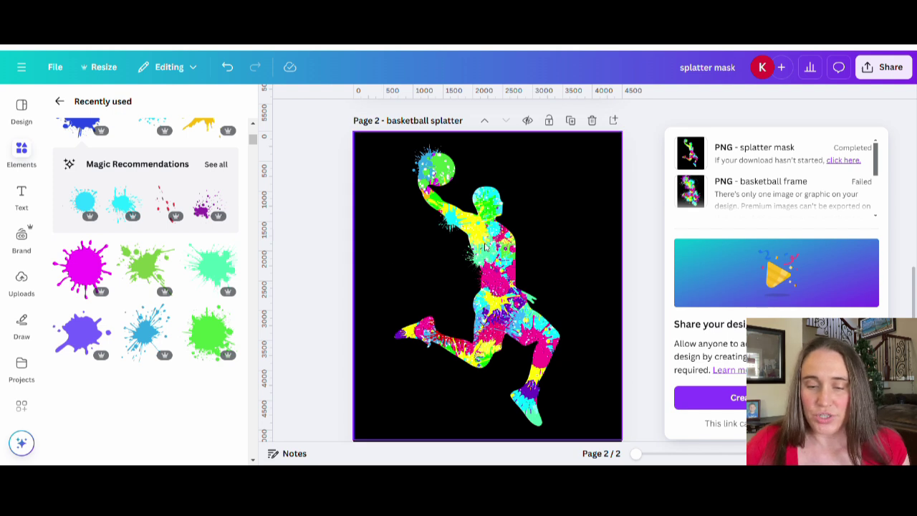
Close the download panel
click(314, 250)
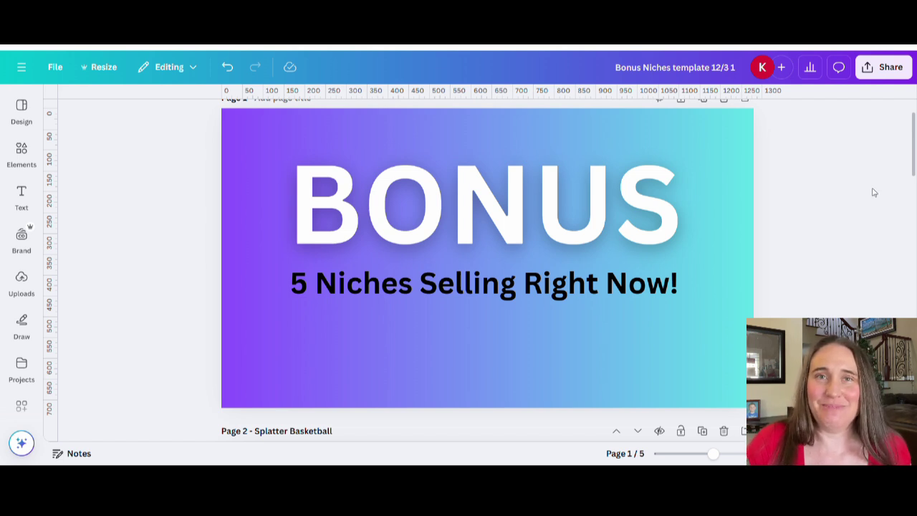
Scroll down to page 2 of the Bonus Niches design to show its five basketball slogans
scroll(874, 191, down, 5)
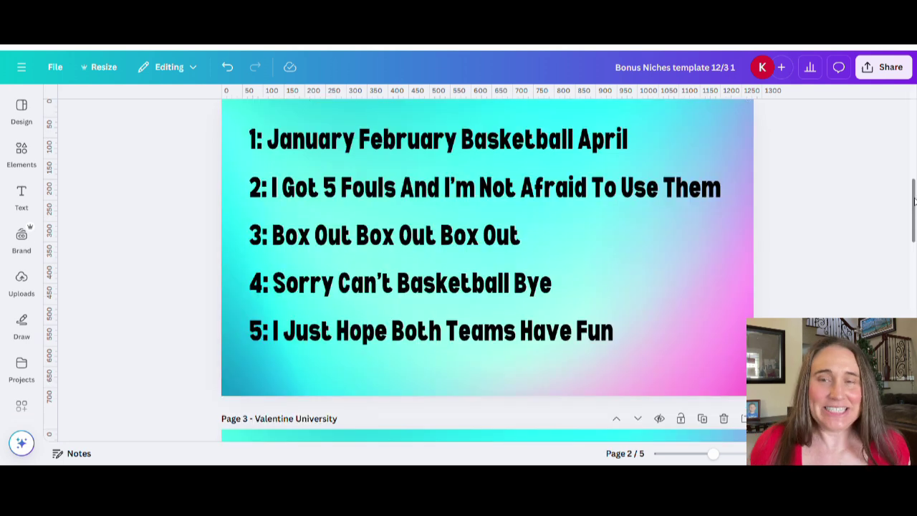